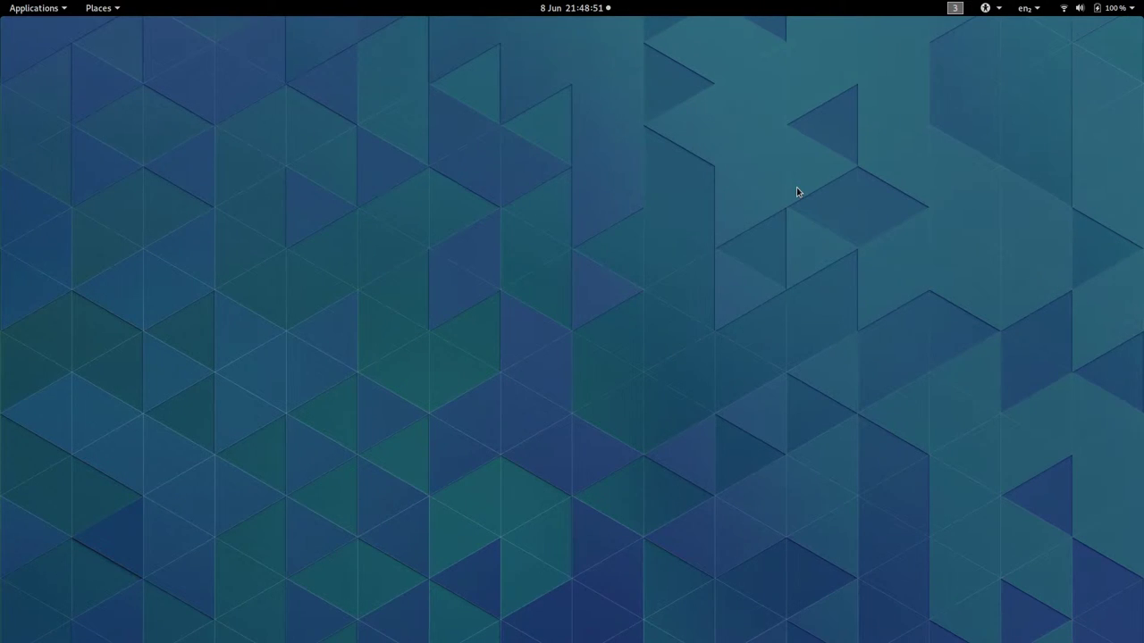
Launch Salome V9_3_0 and activate its Geometry module.
key(super)
text(sal)
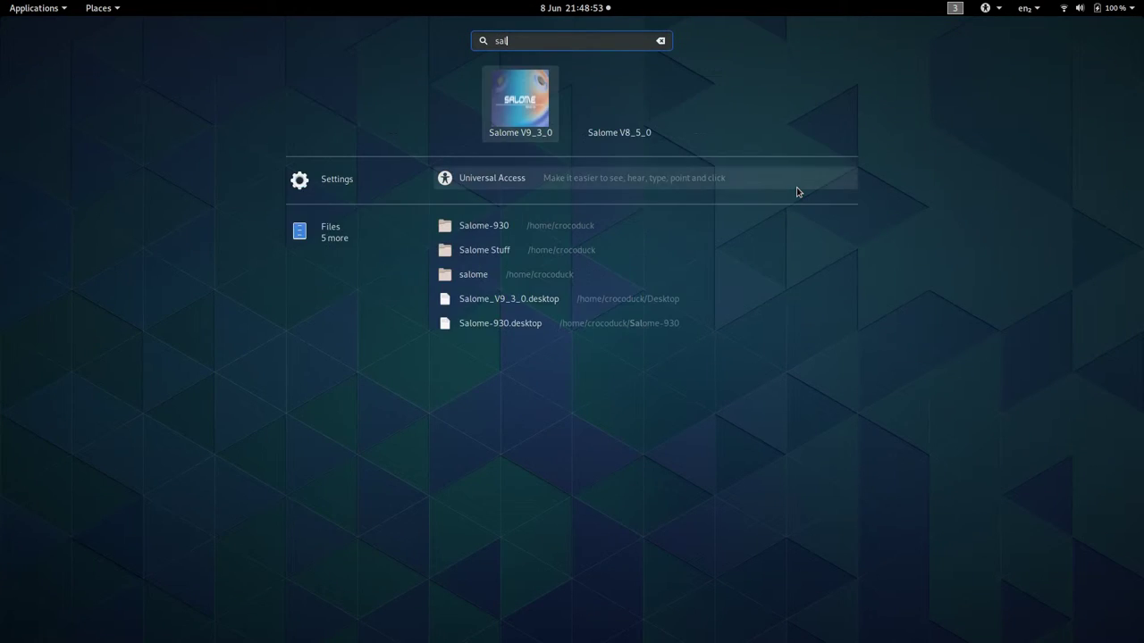
click(530, 108)
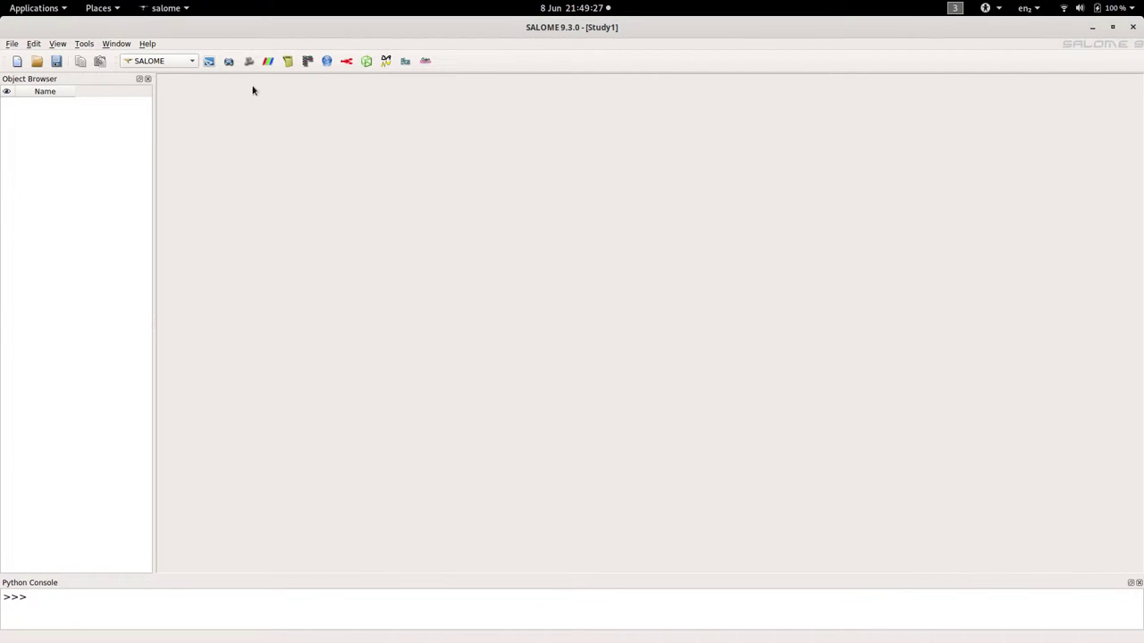
click(190, 62)
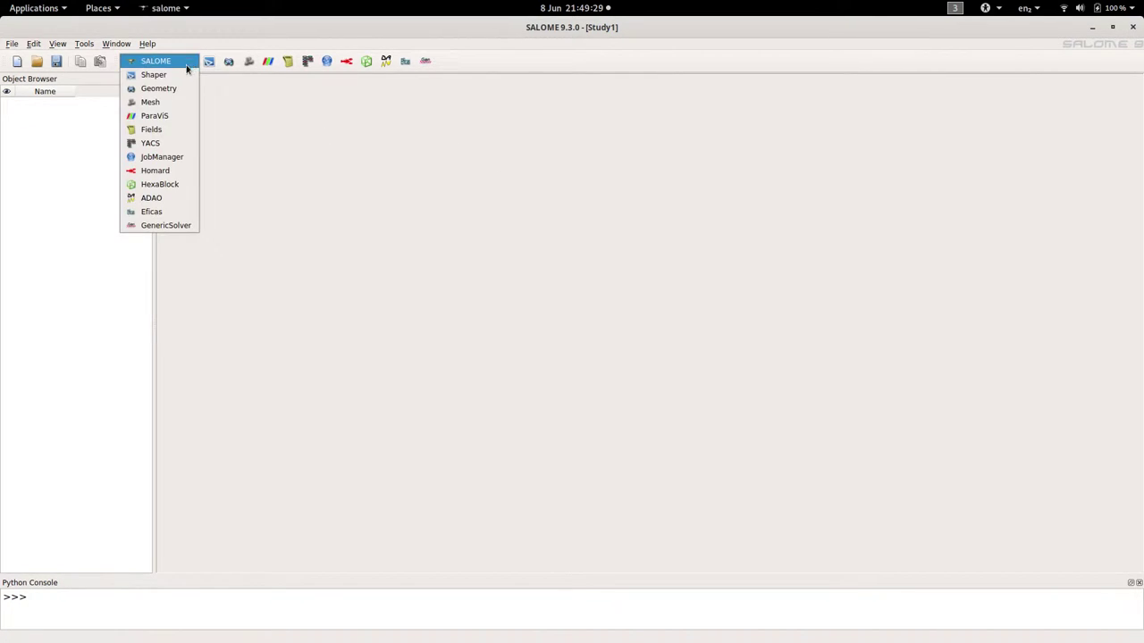
click(178, 93)
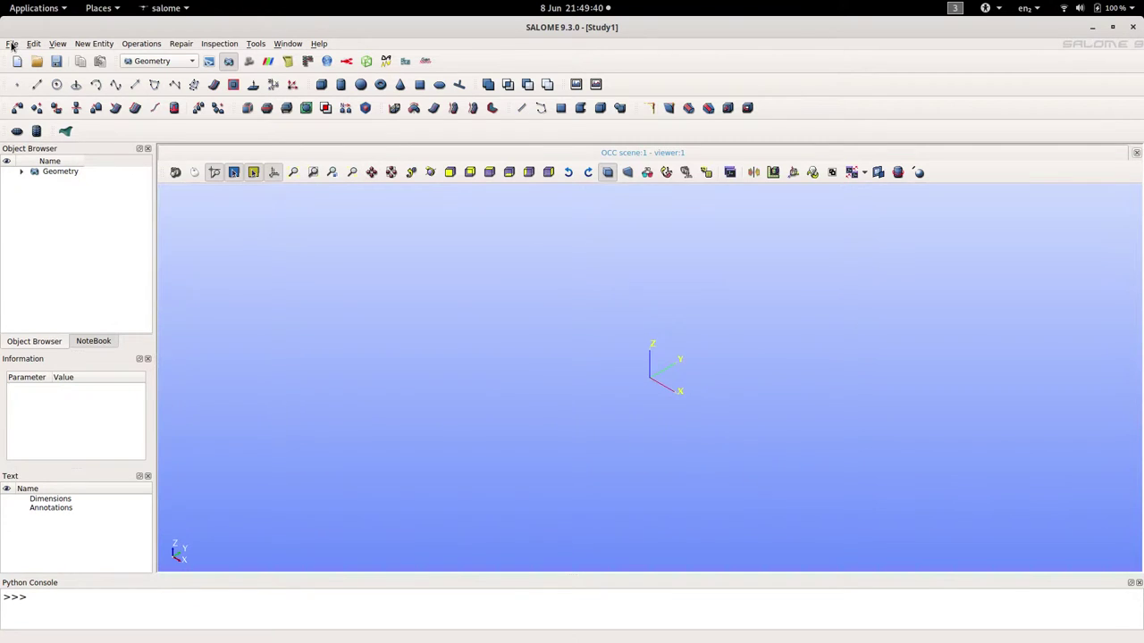
Import the BREP file MetalBar.brep from the Documents/MetalBar folder into the study.
click(12, 45)
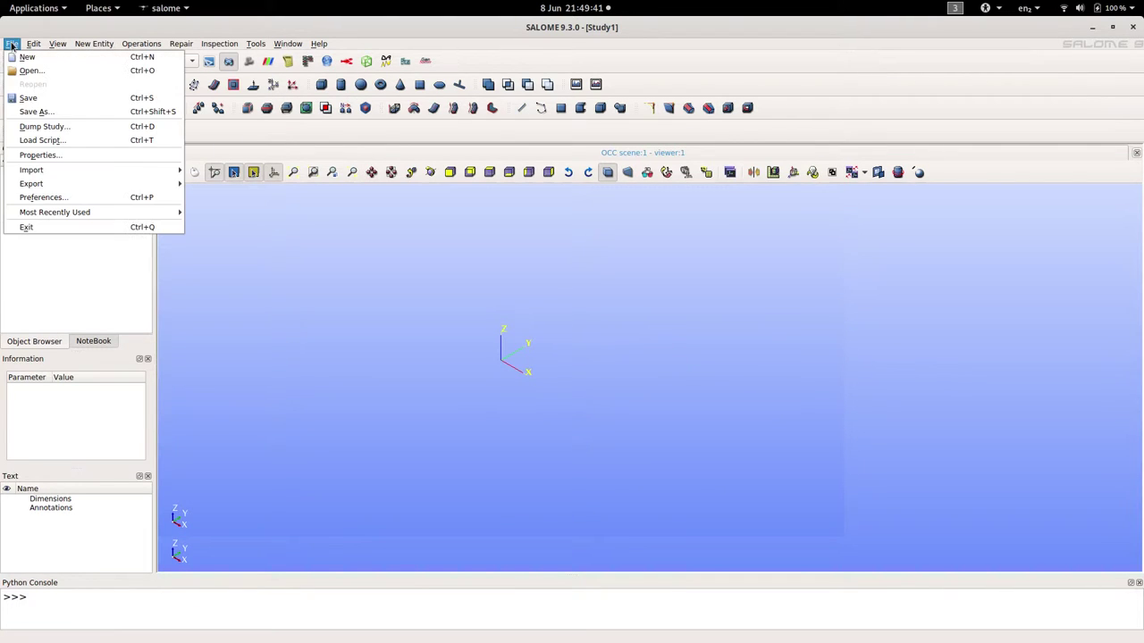
mouse_move(45, 172)
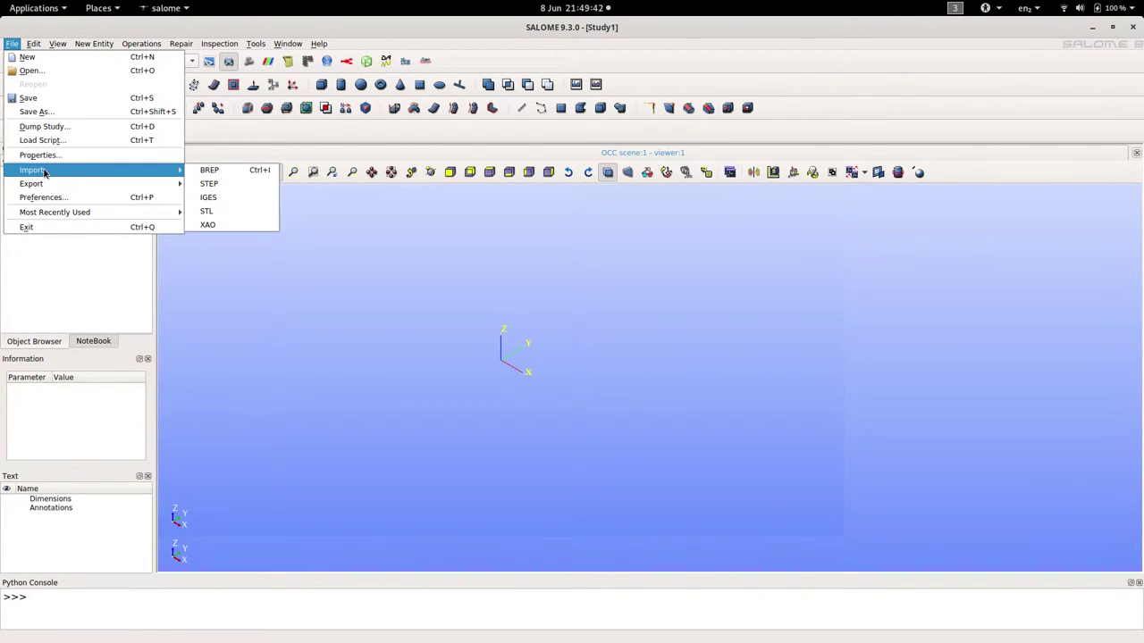
click(210, 175)
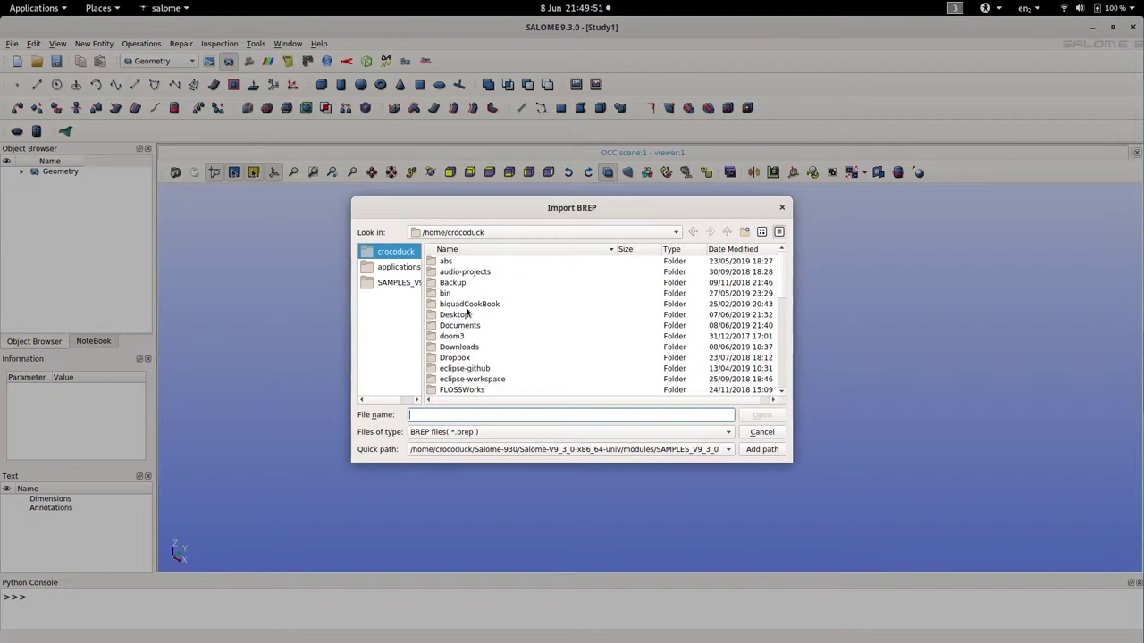
double_click(464, 325)
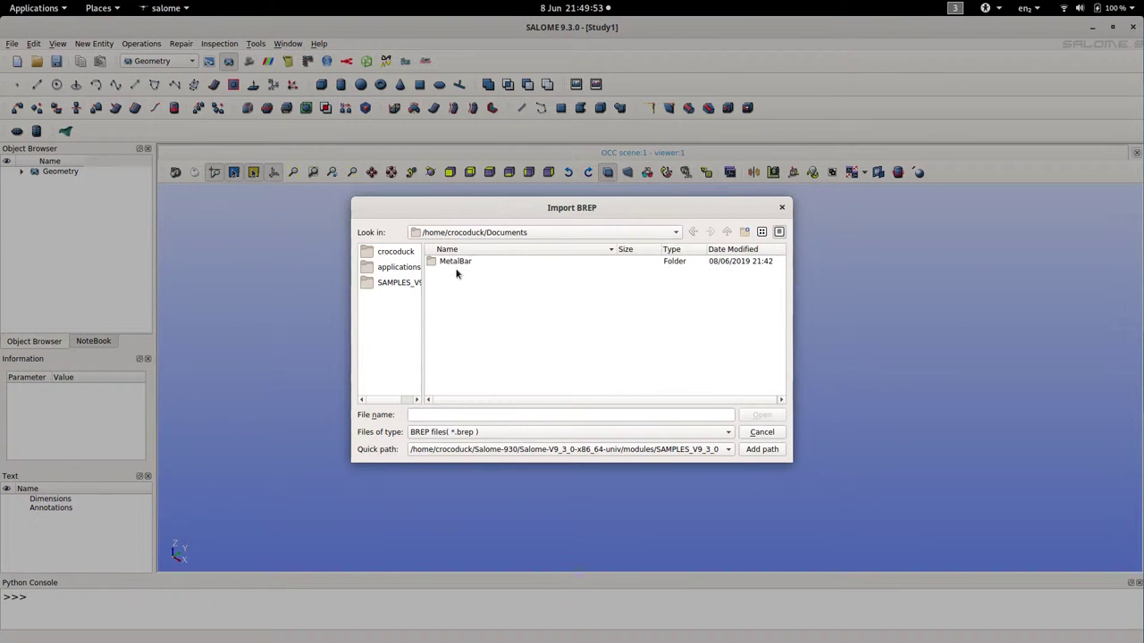
double_click(454, 261)
click(462, 262)
click(761, 415)
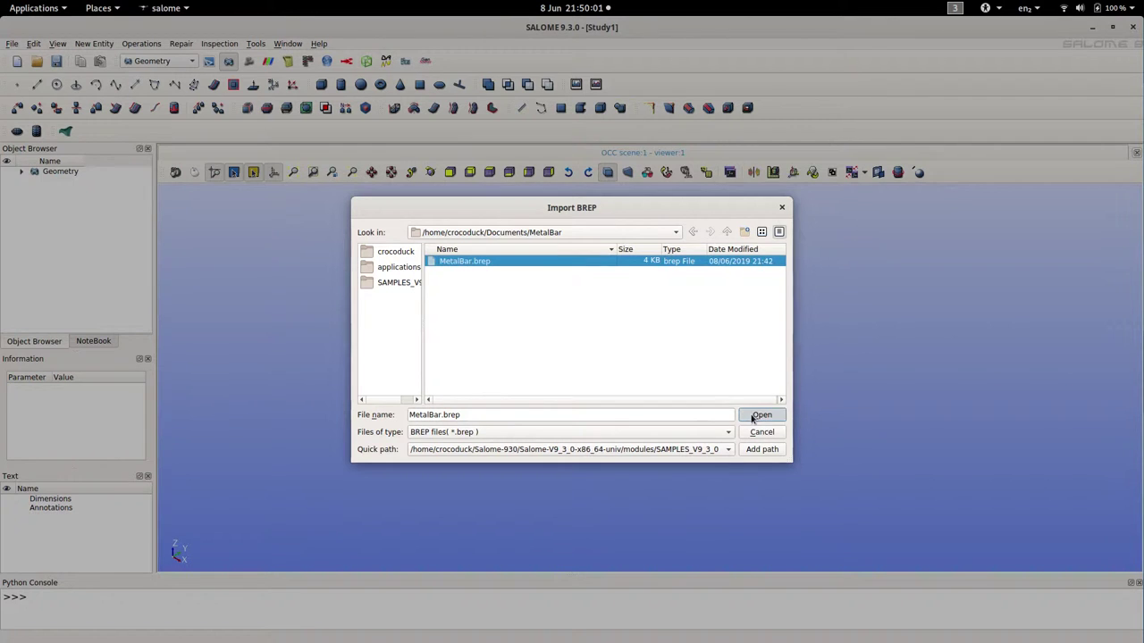
scroll(670, 376, up, 5)
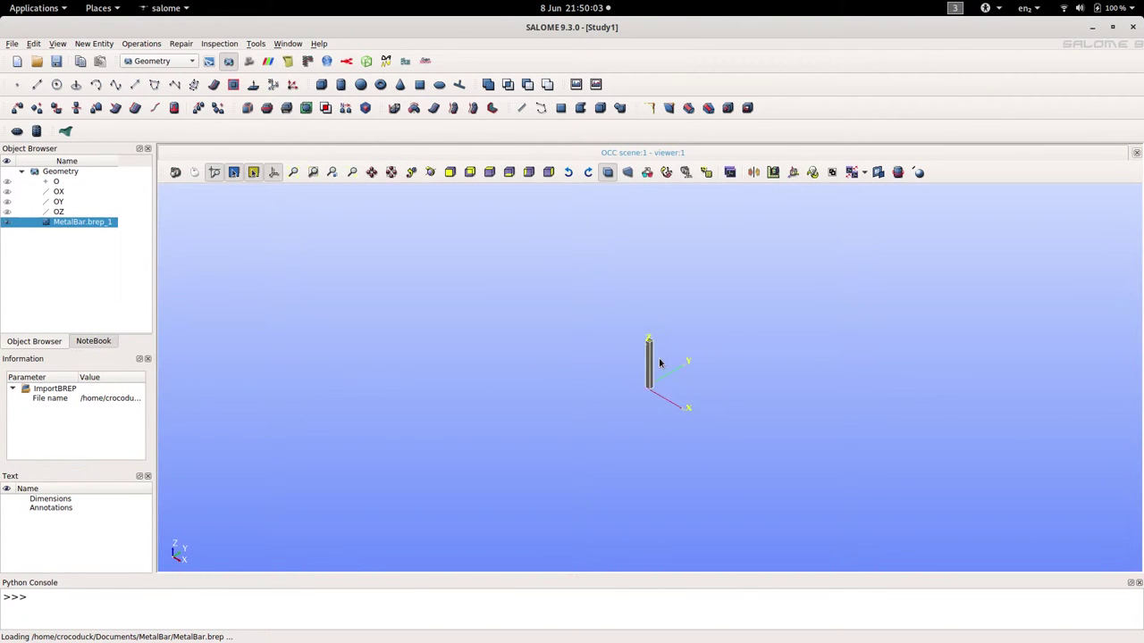
scroll(631, 361, up, 2)
scroll(632, 362, down, 1)
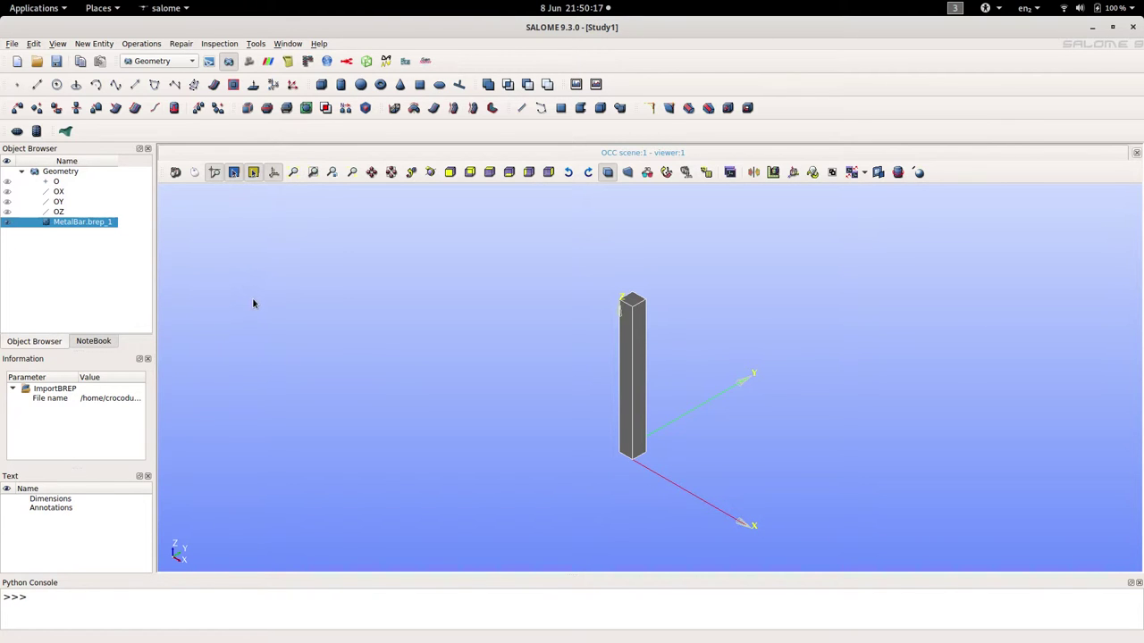
Explode the imported MetalBar.brep_1 shape into sub-shapes of type Solid.
click(246, 109)
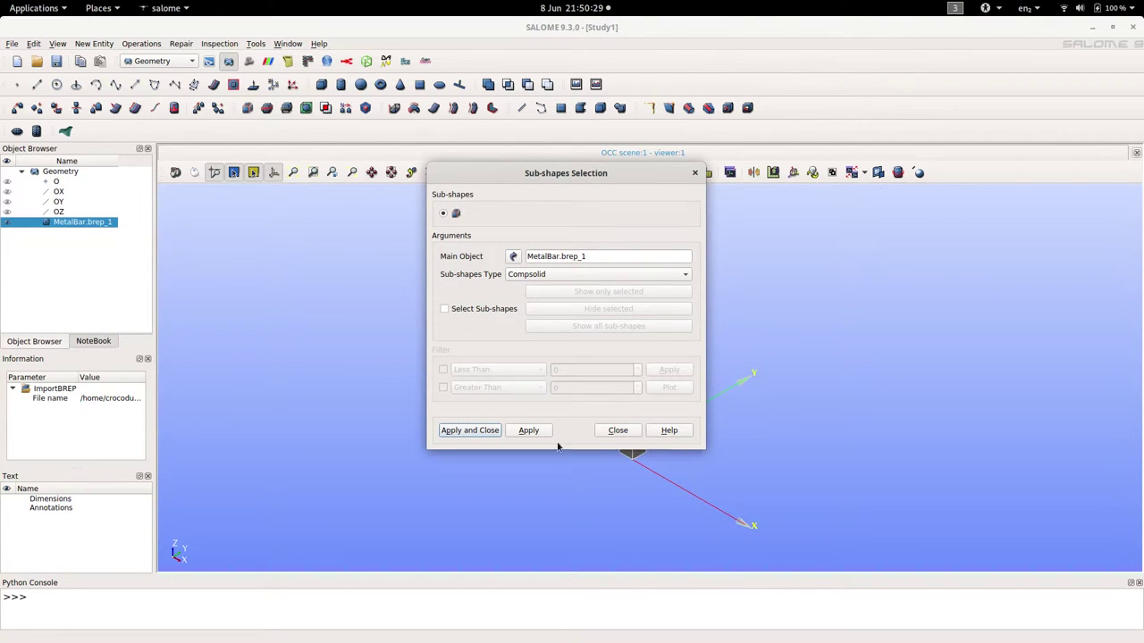
click(553, 274)
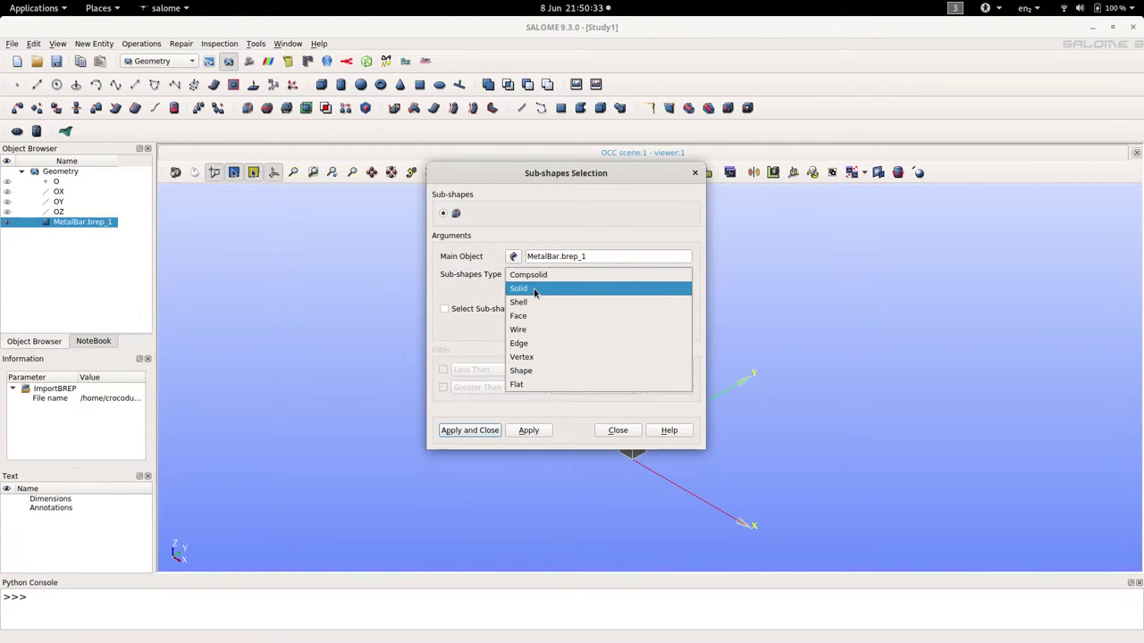
click(535, 291)
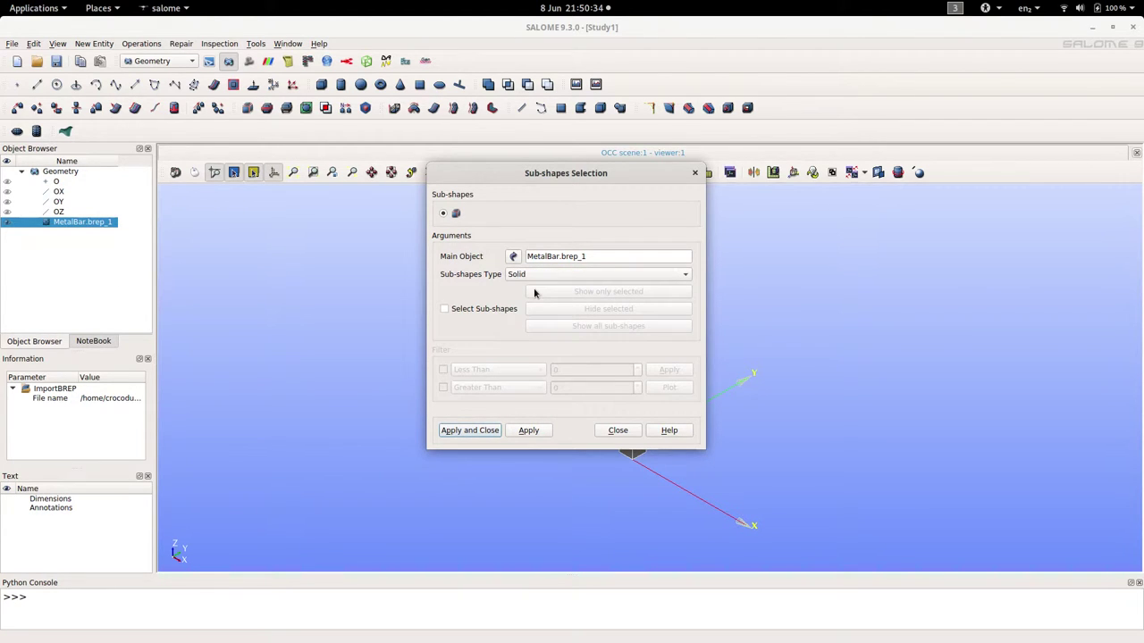
click(471, 431)
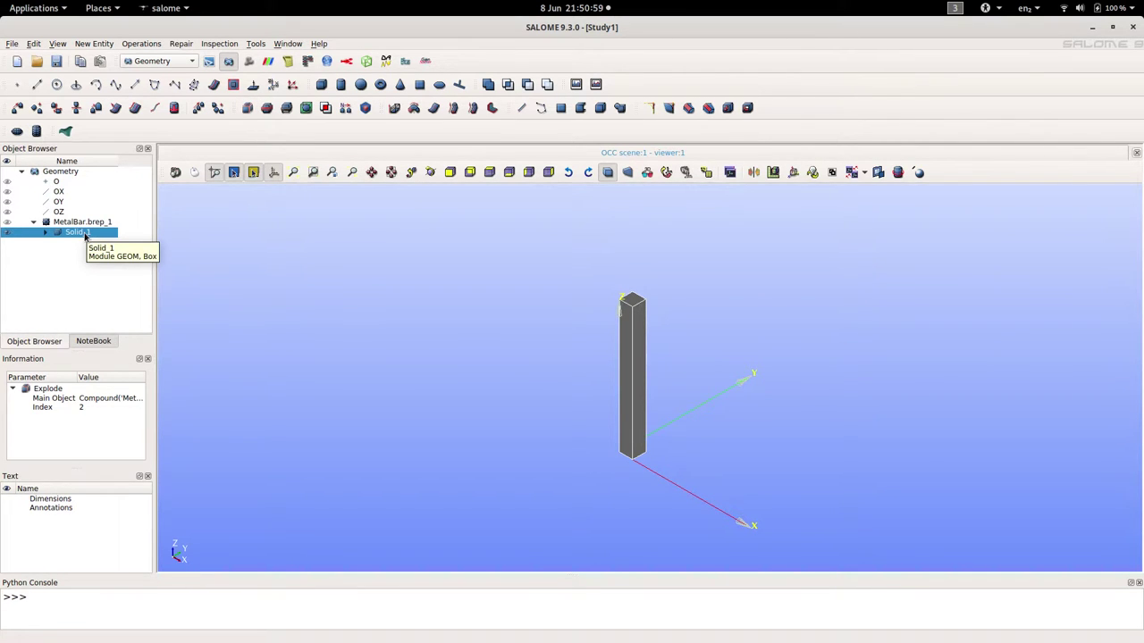
Explode the bar's extracted solid into sub-shapes of type Face.
click(247, 108)
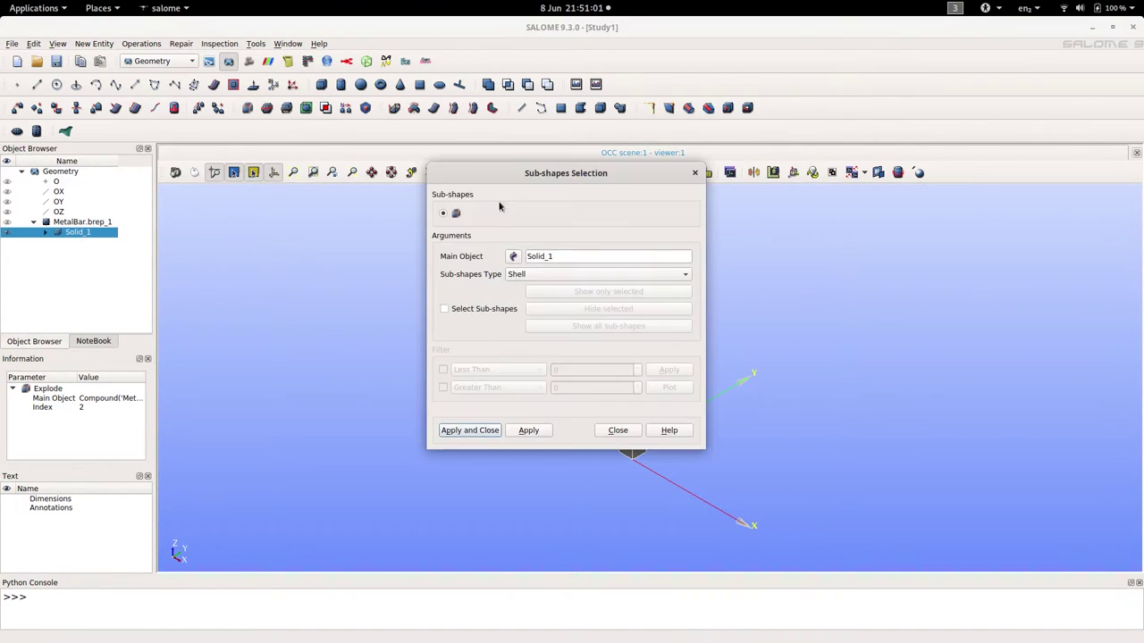
click(545, 275)
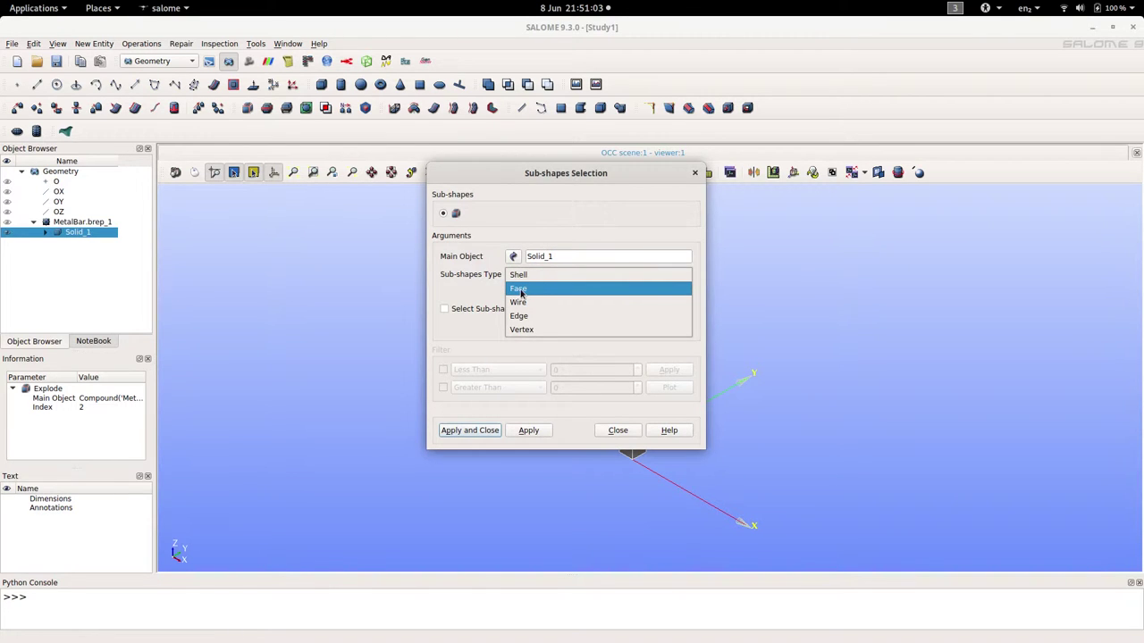
click(518, 291)
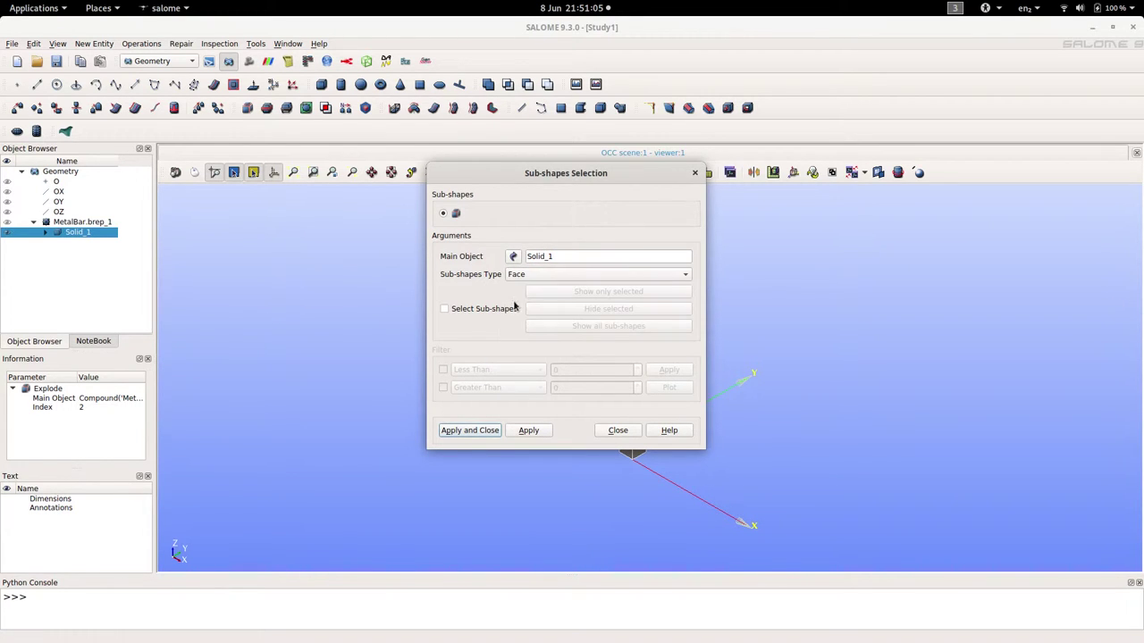
click(478, 431)
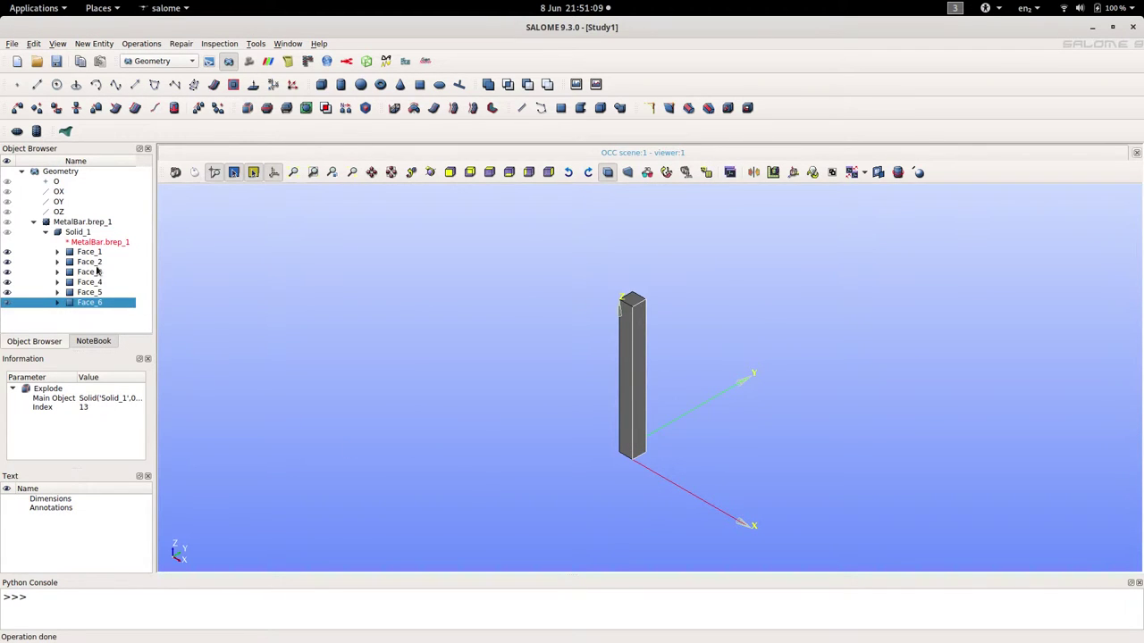
Examine the exploded faces Face_1 to Face_6 one by one to see which side of the bar each represents.
click(68, 233)
click(88, 252)
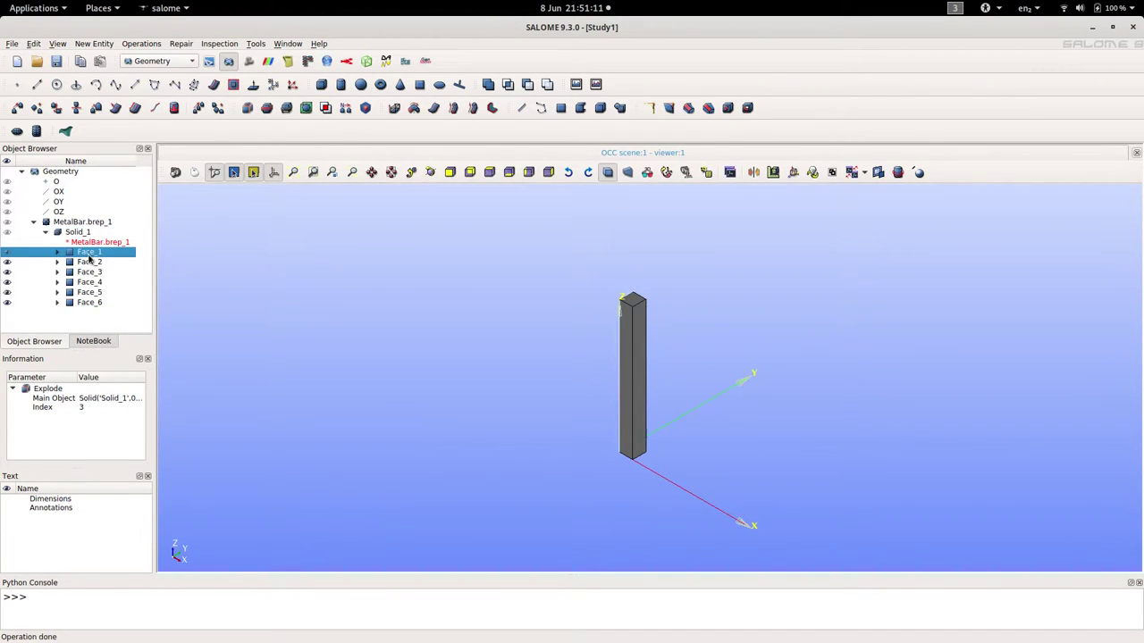
click(90, 272)
click(89, 290)
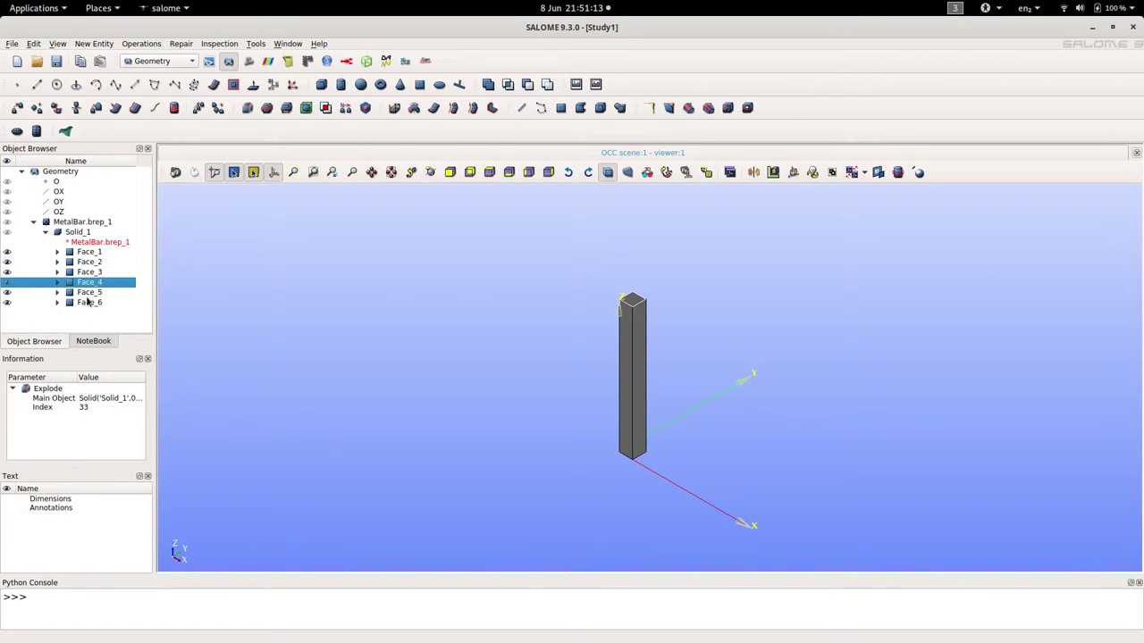
shift+click(89, 302)
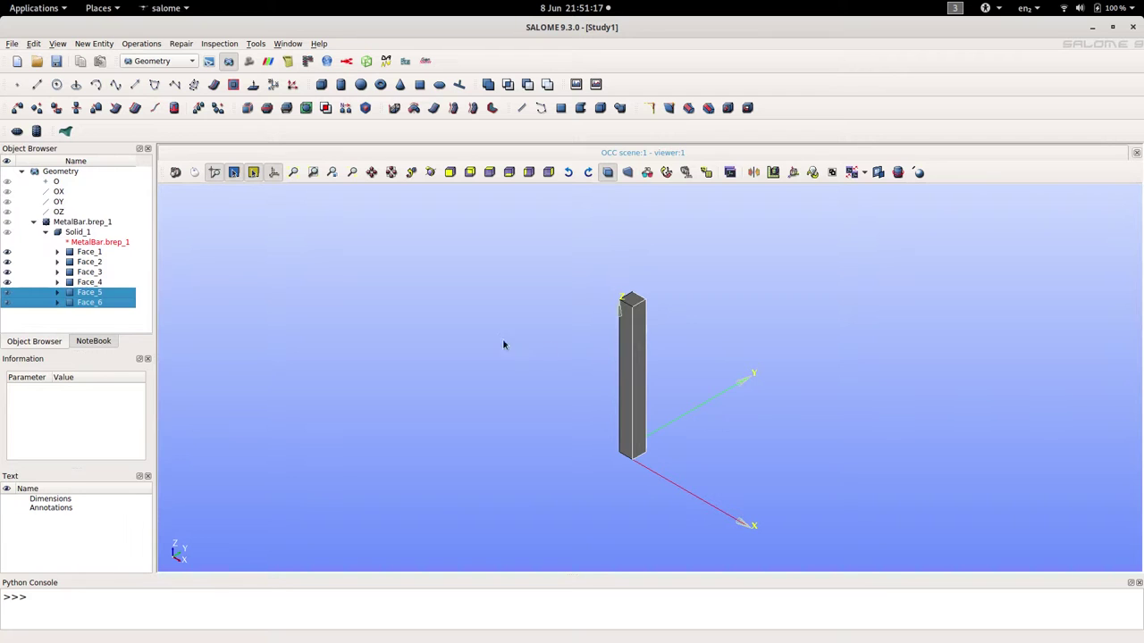
click(80, 306)
click(83, 284)
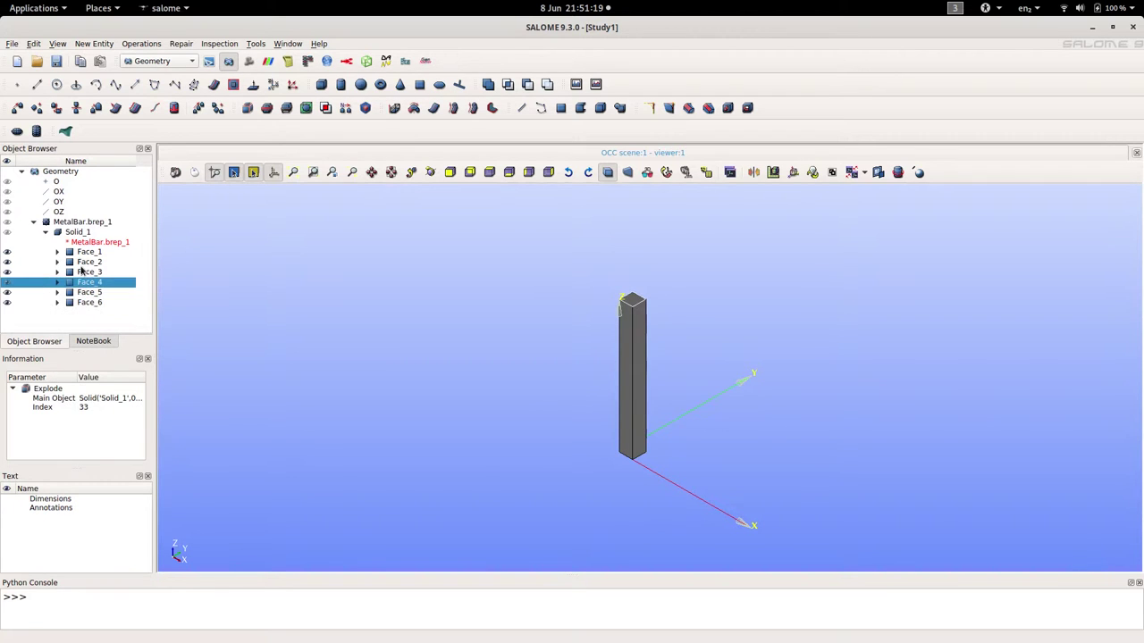
click(87, 254)
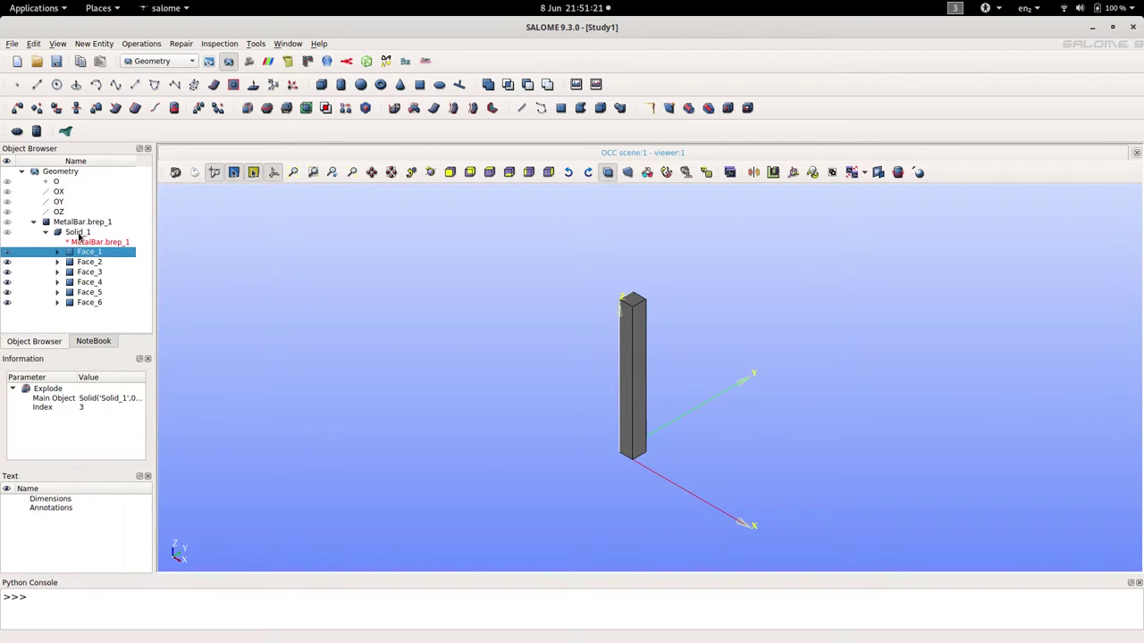
click(88, 232)
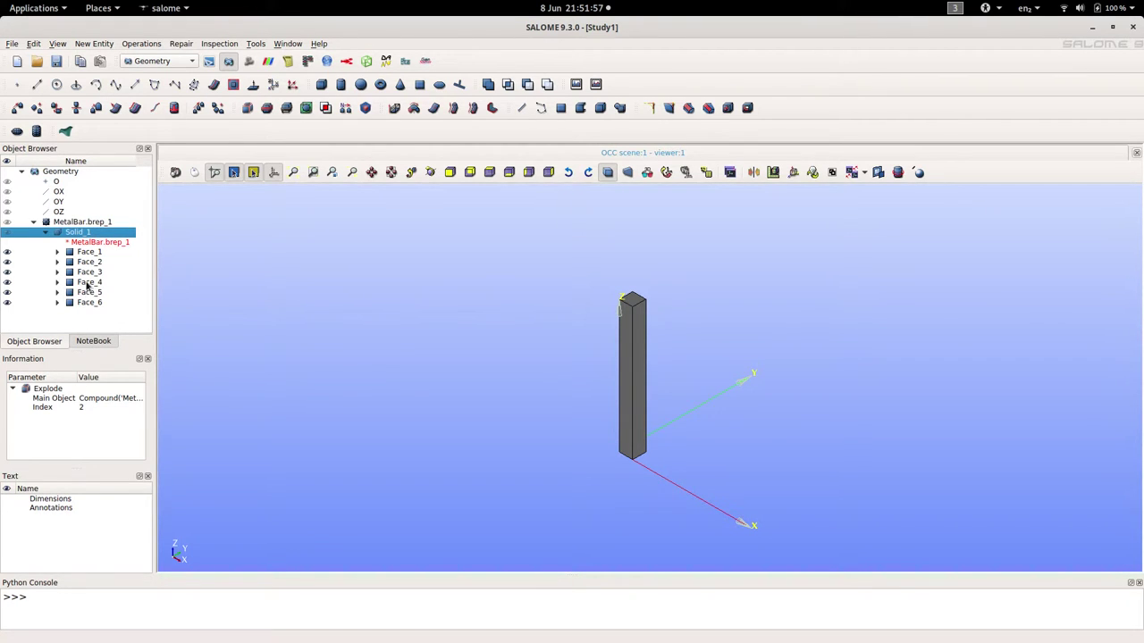
click(90, 272)
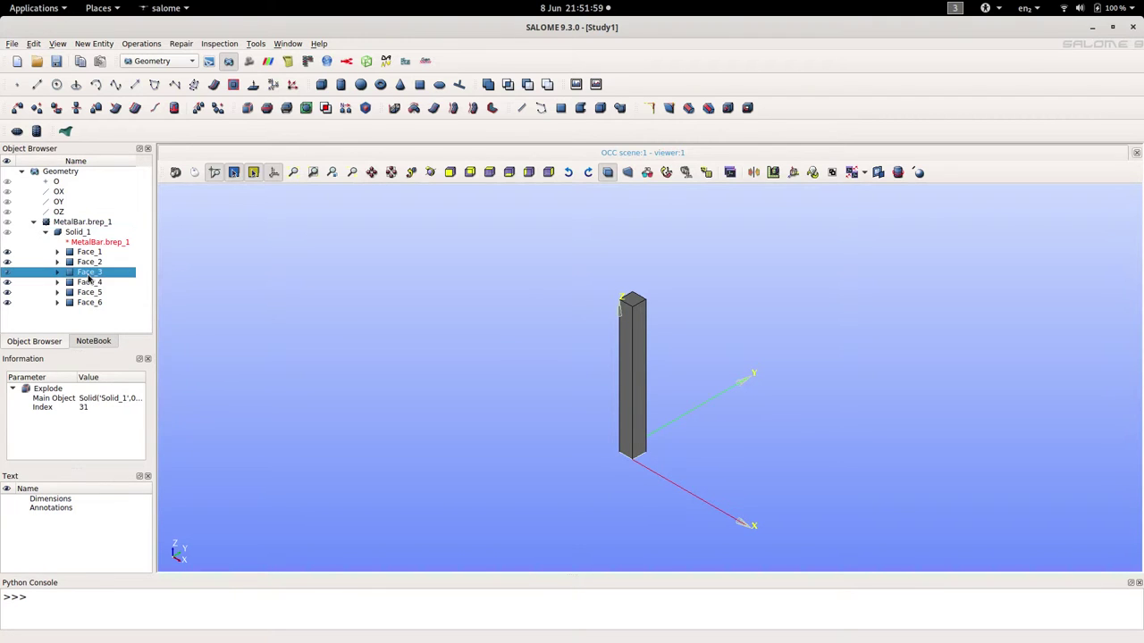
click(84, 293)
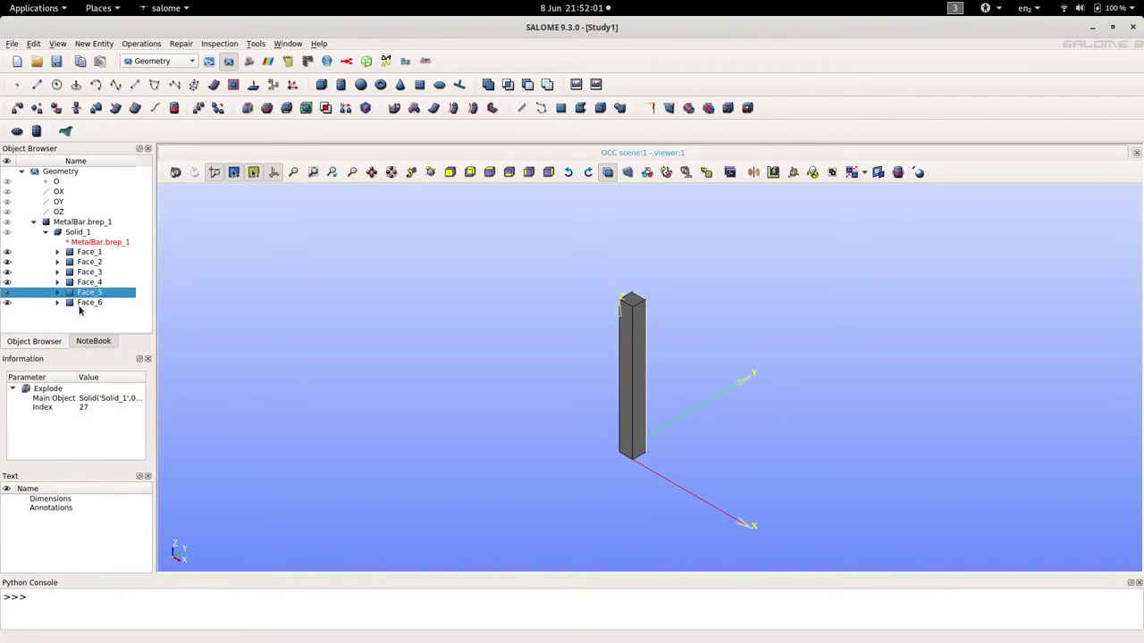
click(81, 304)
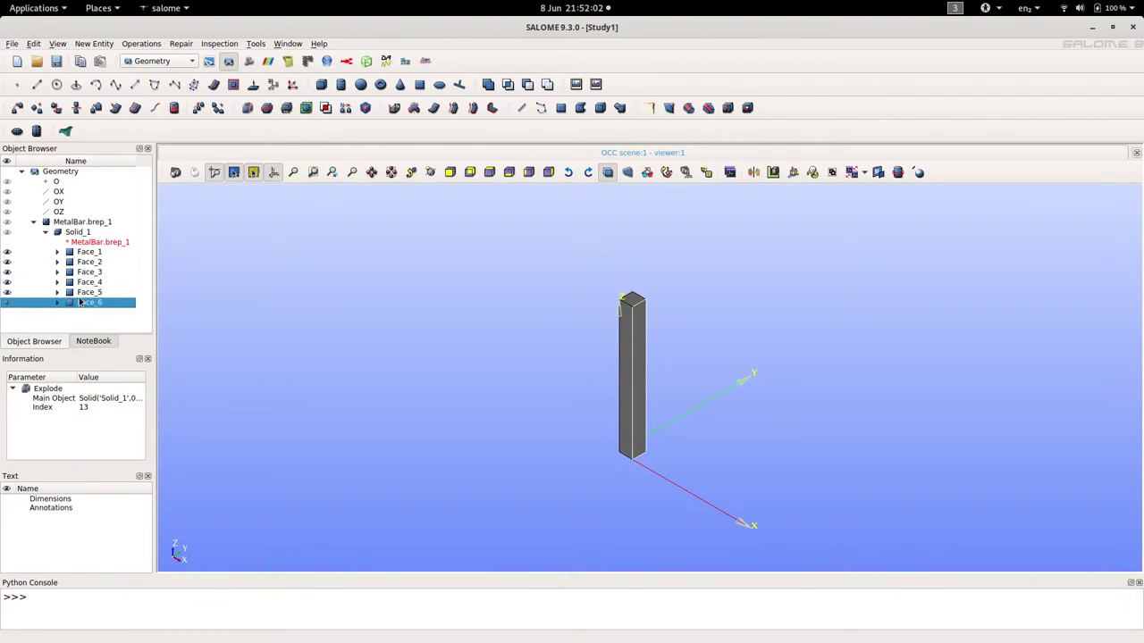
click(76, 233)
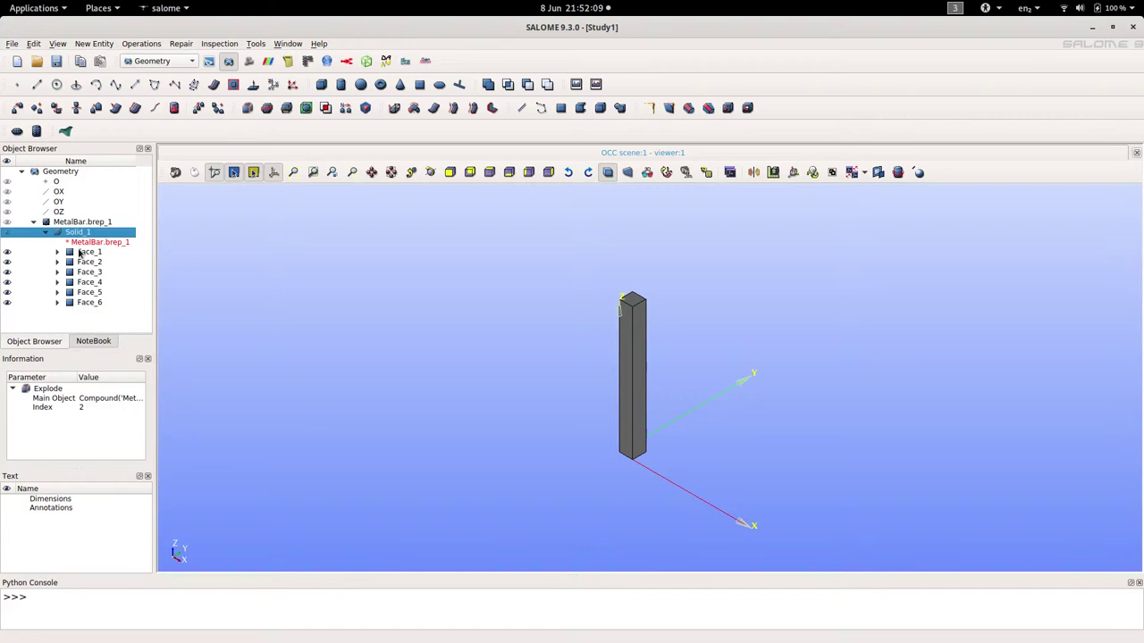
click(82, 254)
click(83, 260)
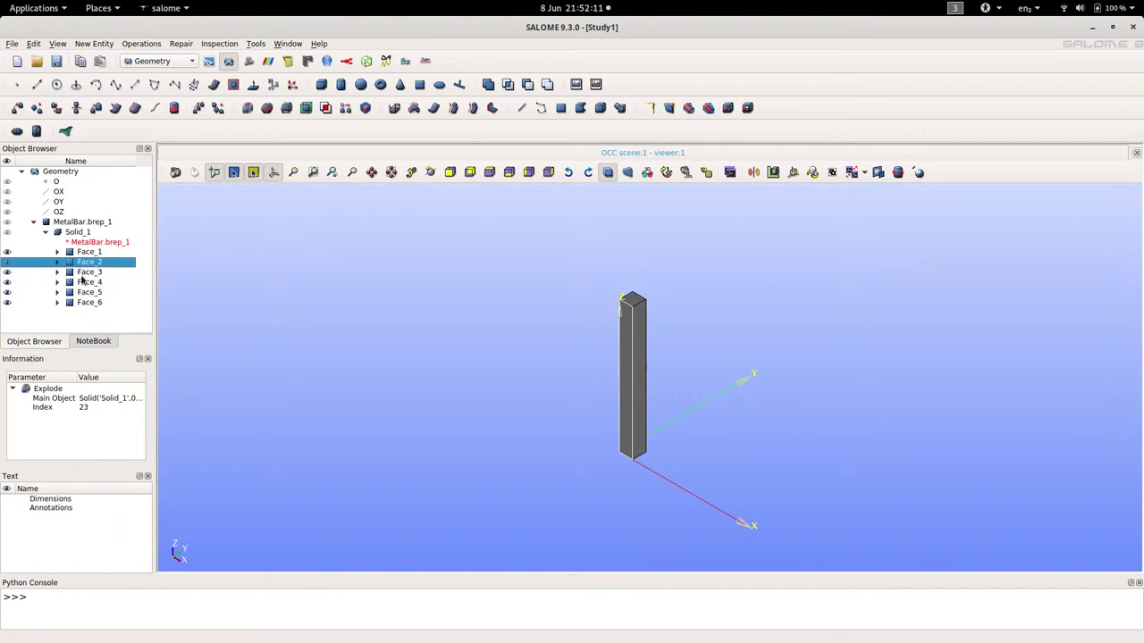
click(83, 272)
click(83, 283)
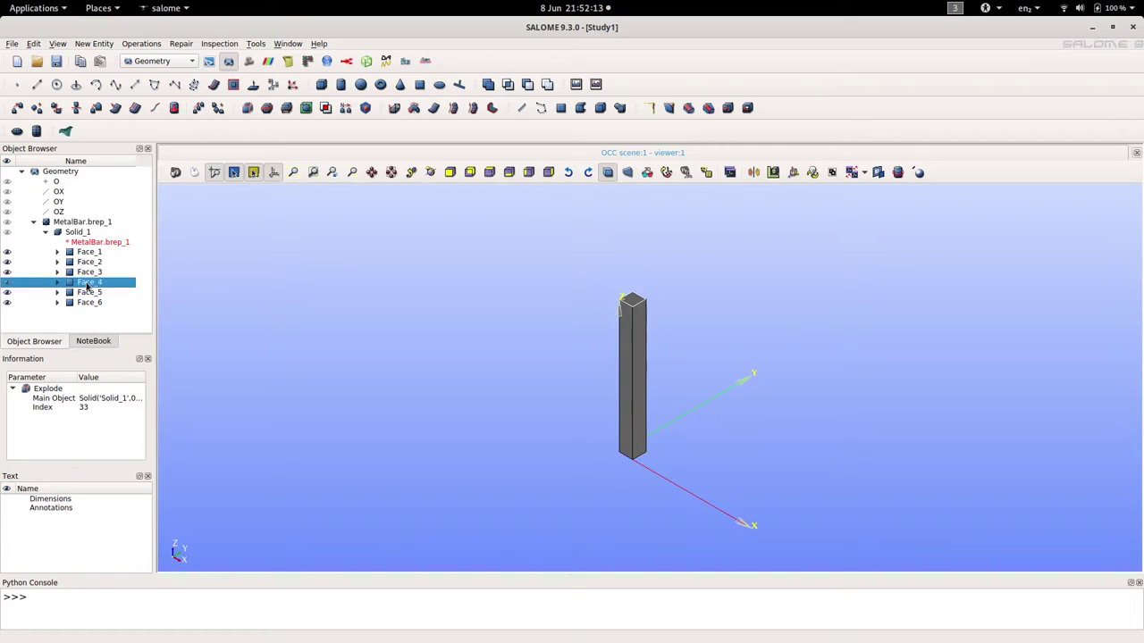
click(87, 293)
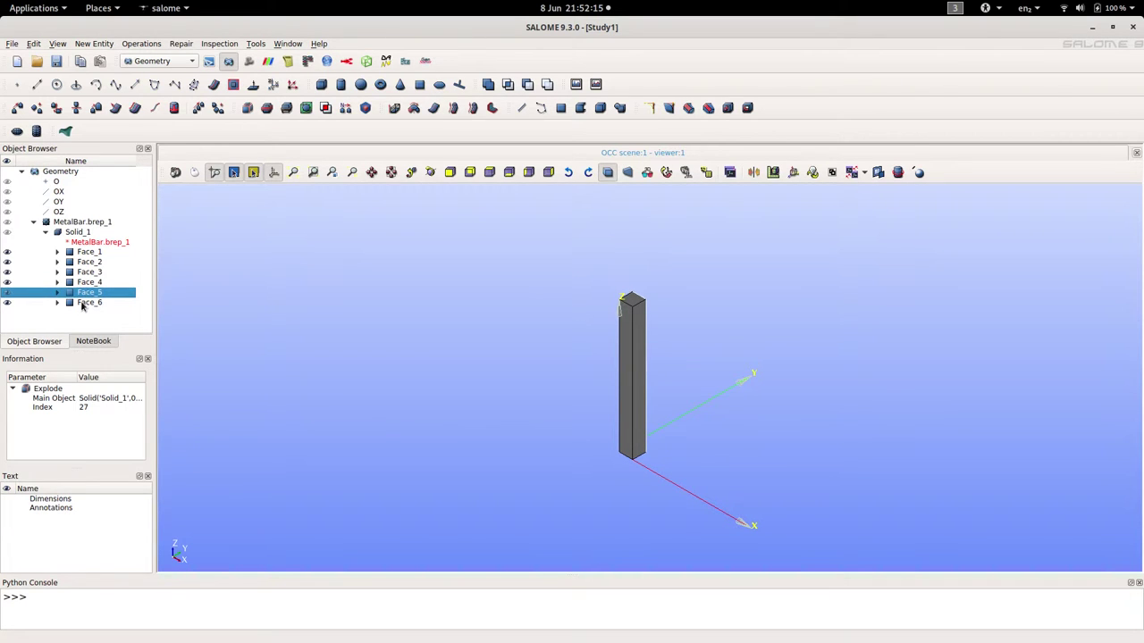
click(83, 303)
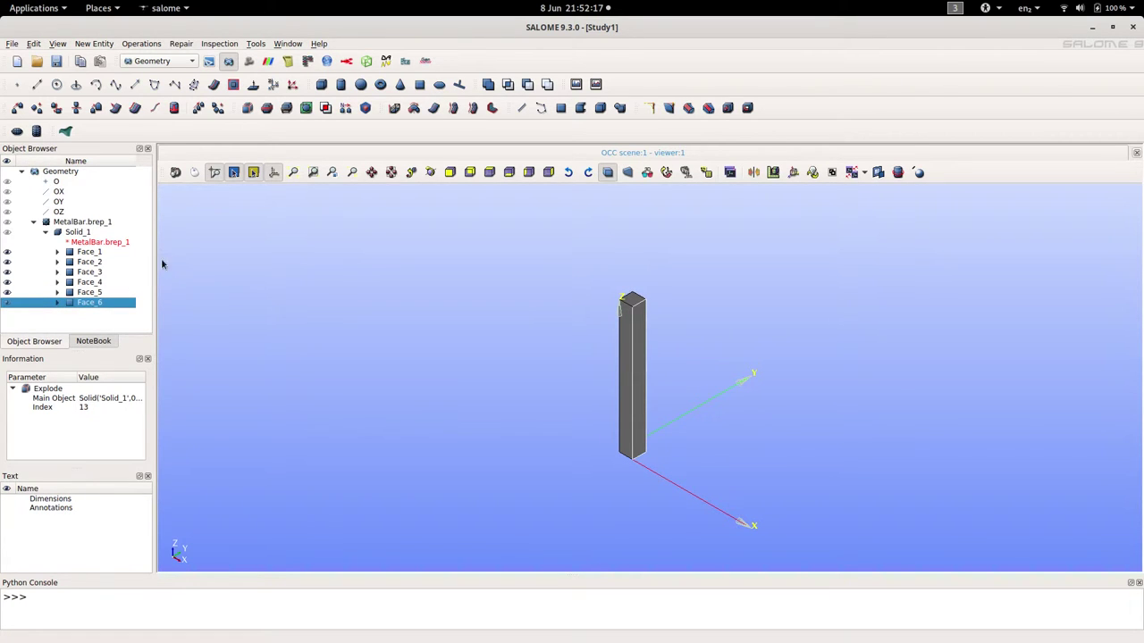
Select the bar's Solid_1 and switch to the Mesh module.
click(69, 225)
click(70, 231)
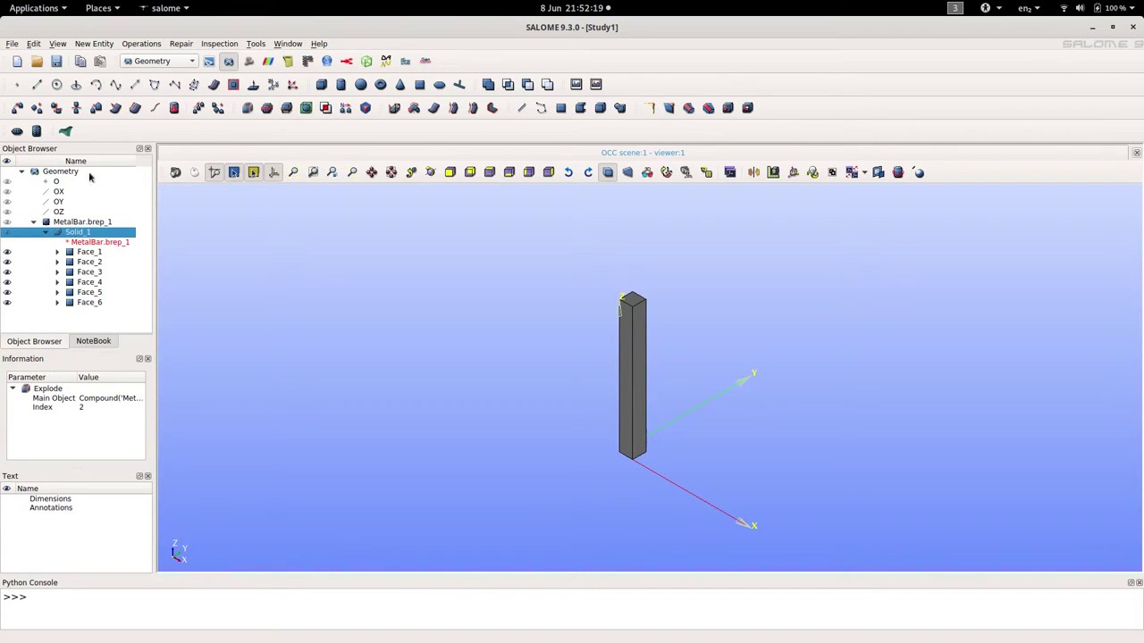
click(153, 63)
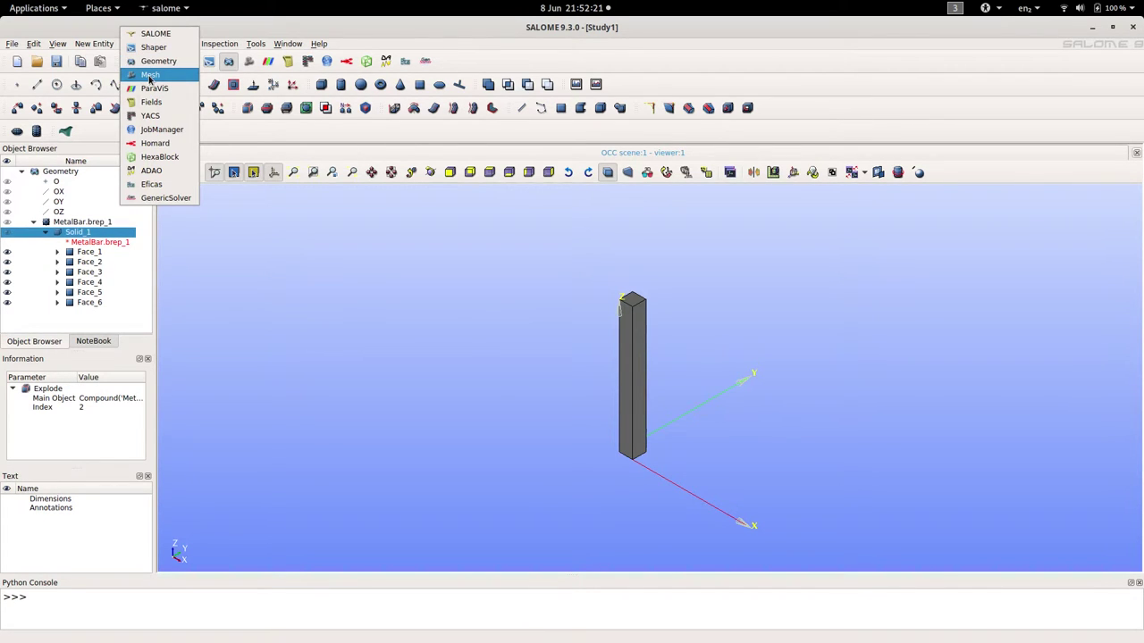
key(Escape)
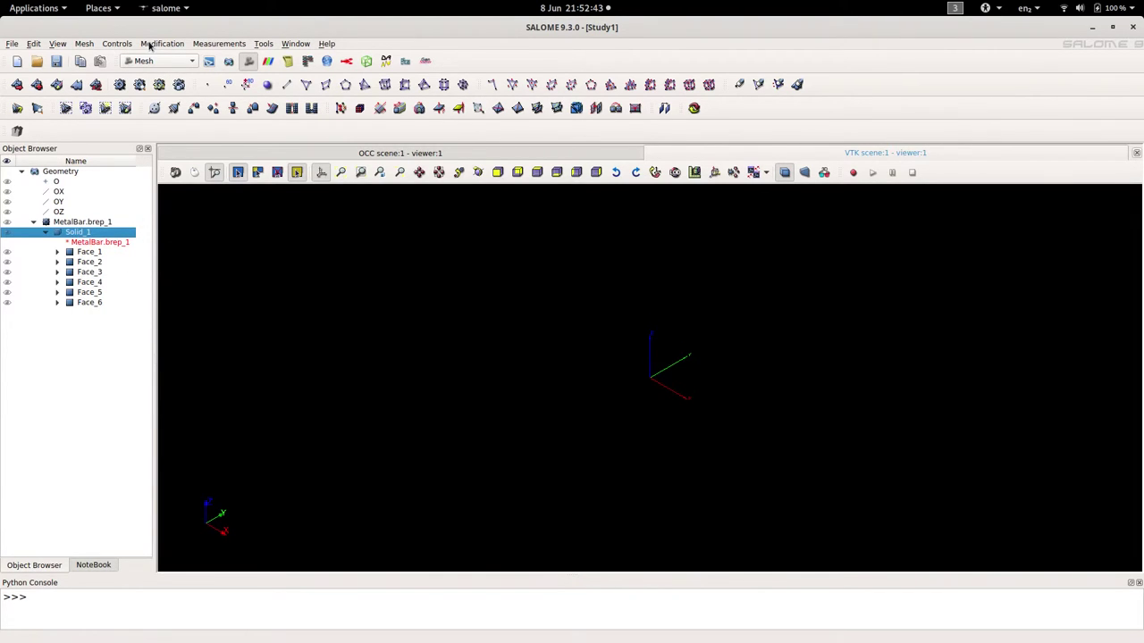
Start a new mesh on Solid_1 with NETGEN 1D-2D-3D as the 3D algorithm.
click(85, 46)
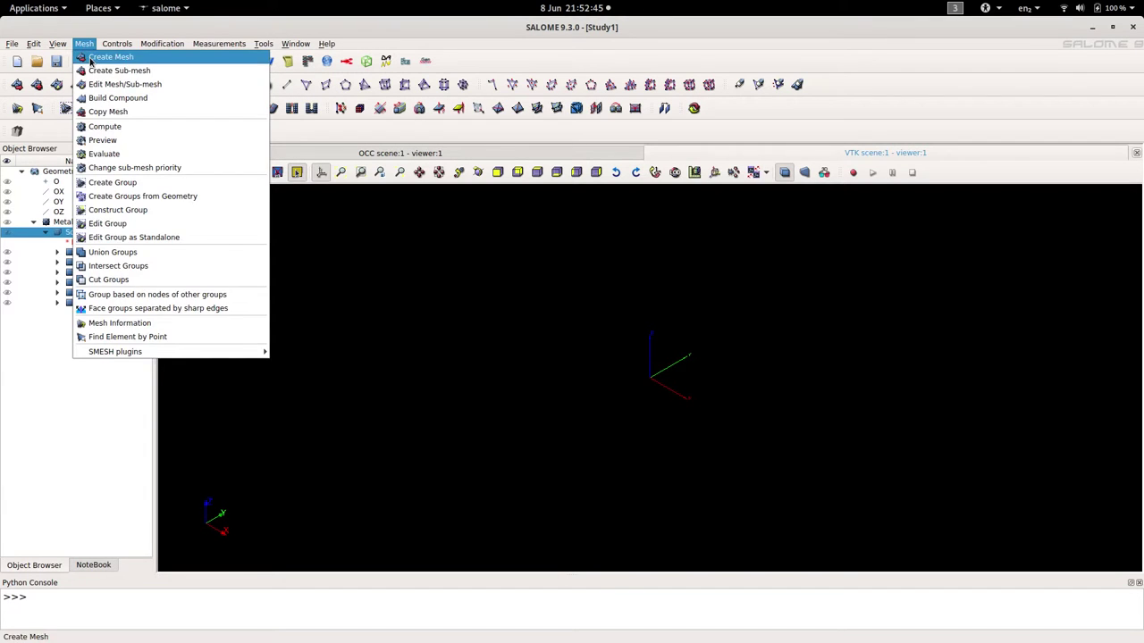
click(90, 61)
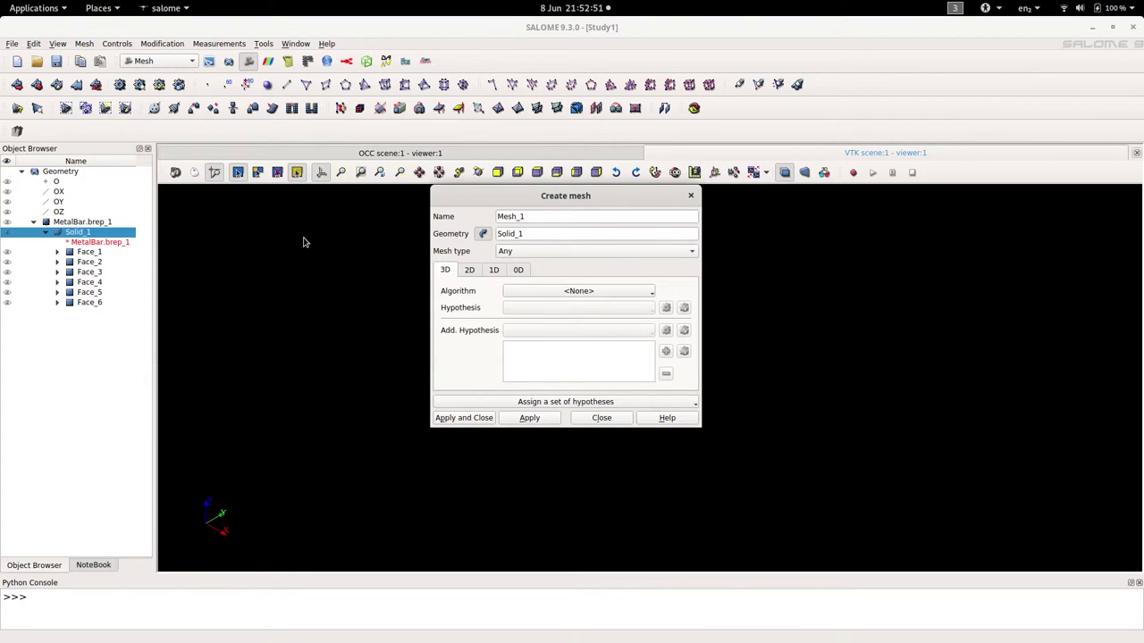
click(548, 295)
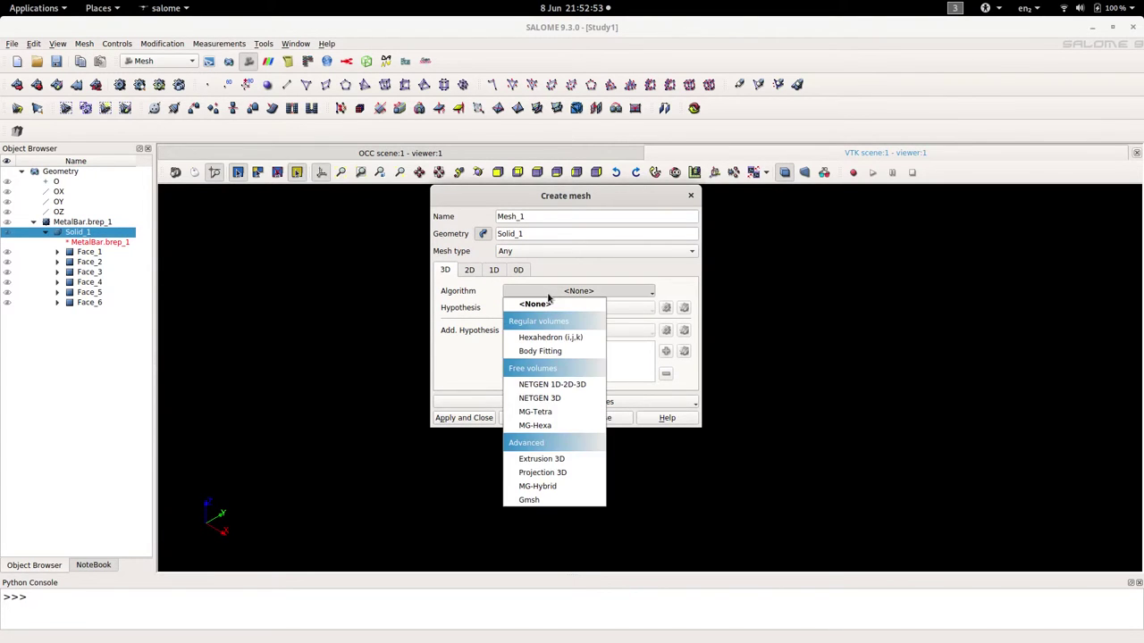
click(550, 384)
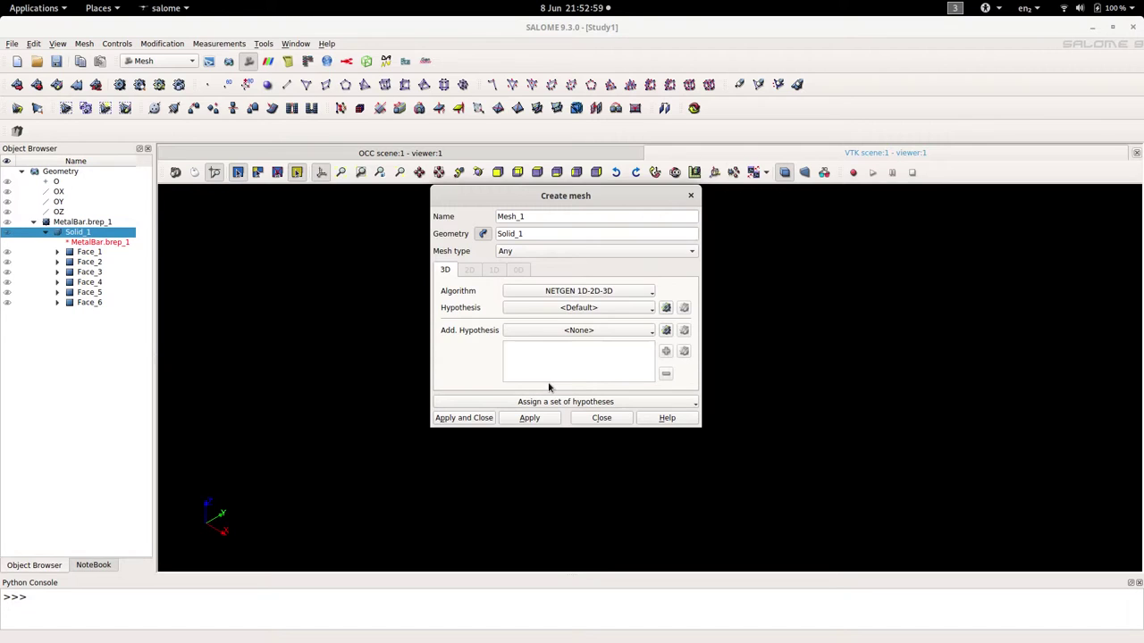
Add a NETGEN 3D Parameters hypothesis with a minimum size of 1.0 and a maximum size of 5.0.
click(666, 308)
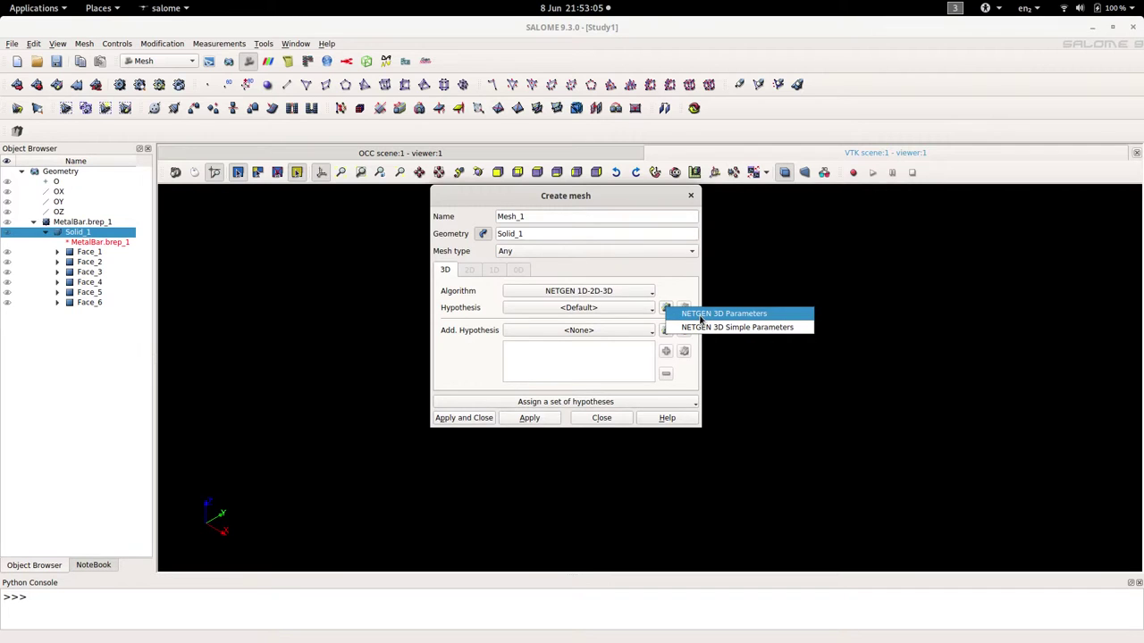
click(703, 314)
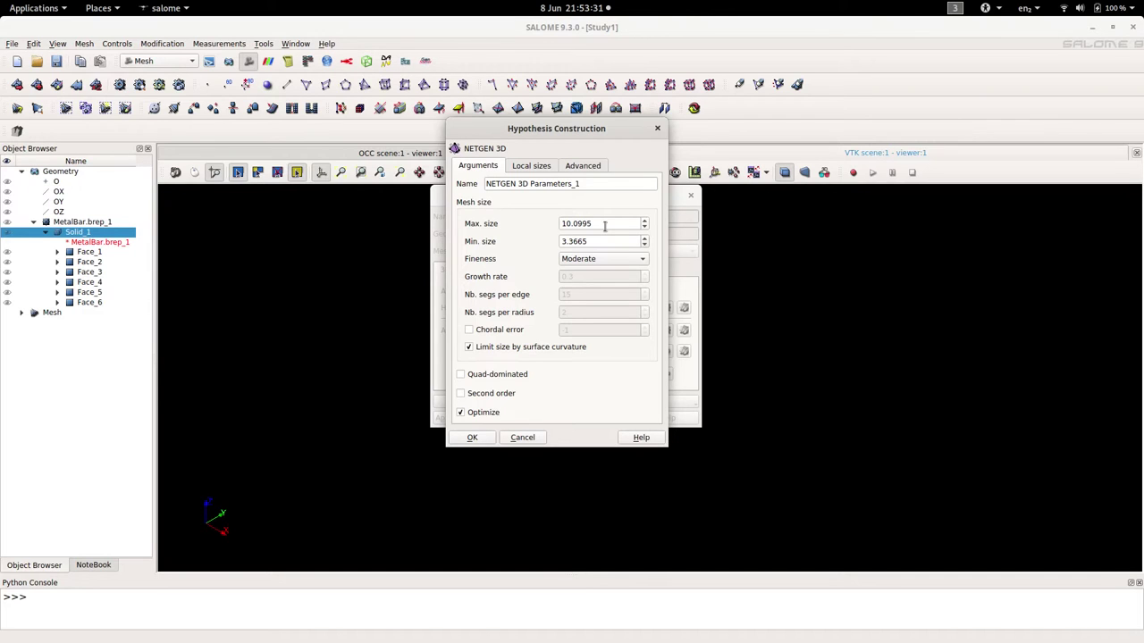
drag(605, 241, 563, 241)
text(1.0)
key(shift+Tab)
text(5.0)
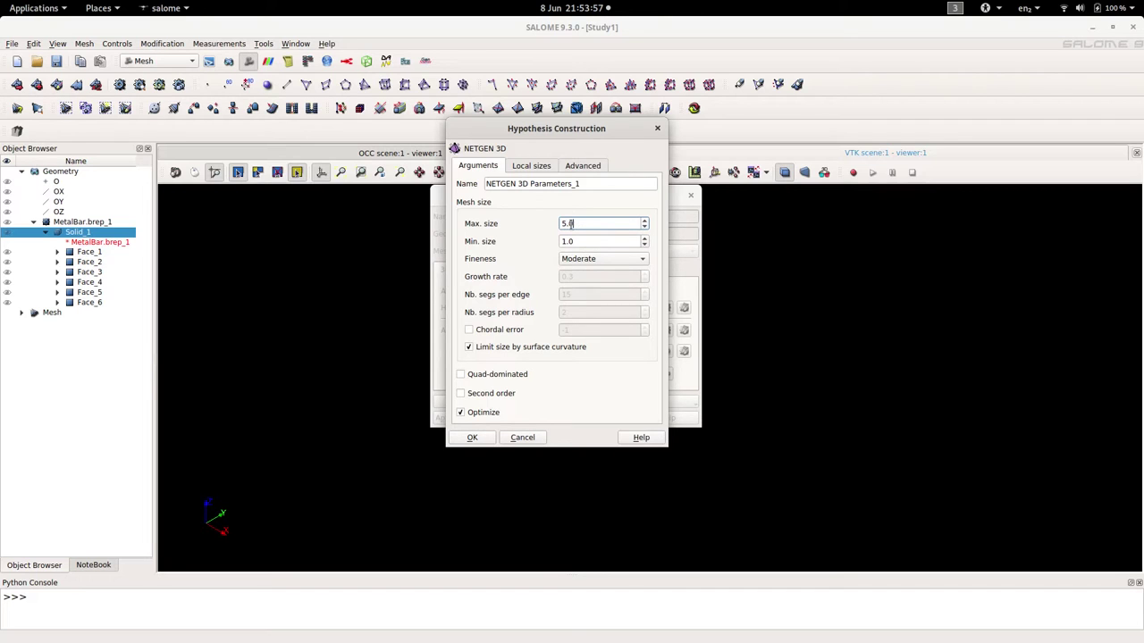
Set the hypothesis to Coarse fineness with second-order elements, and create the mesh.
click(584, 260)
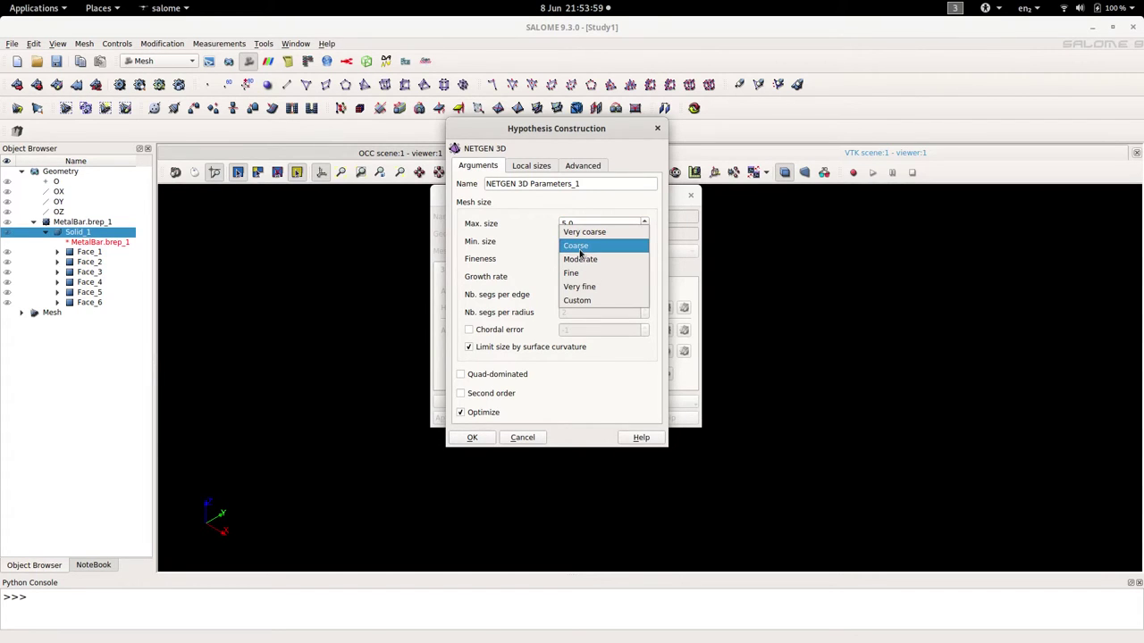
click(579, 250)
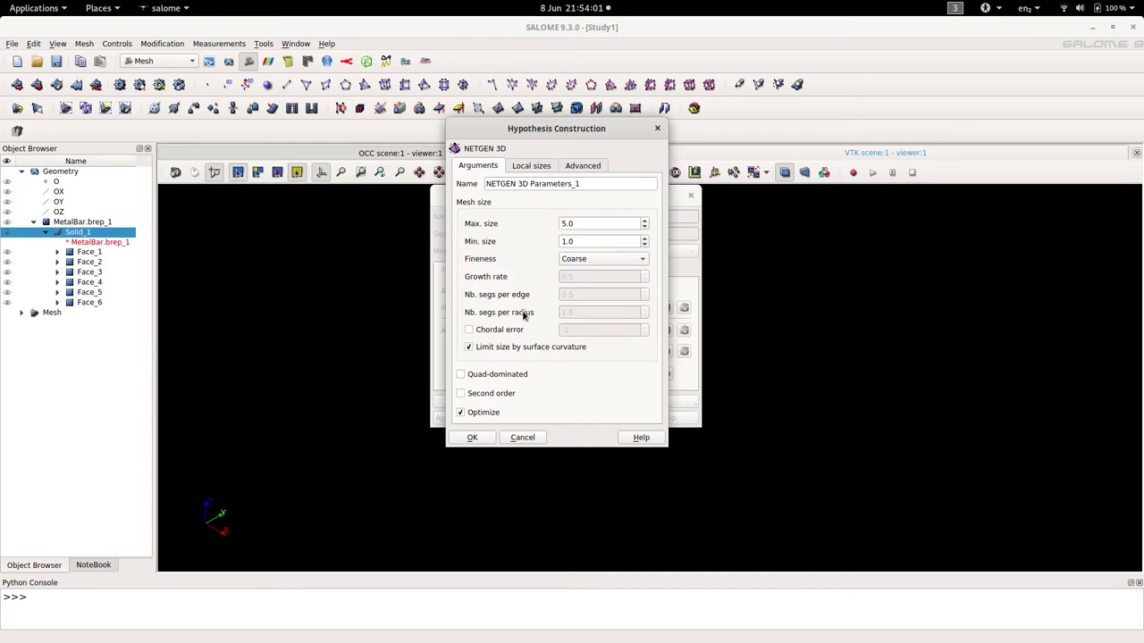
click(463, 394)
click(491, 439)
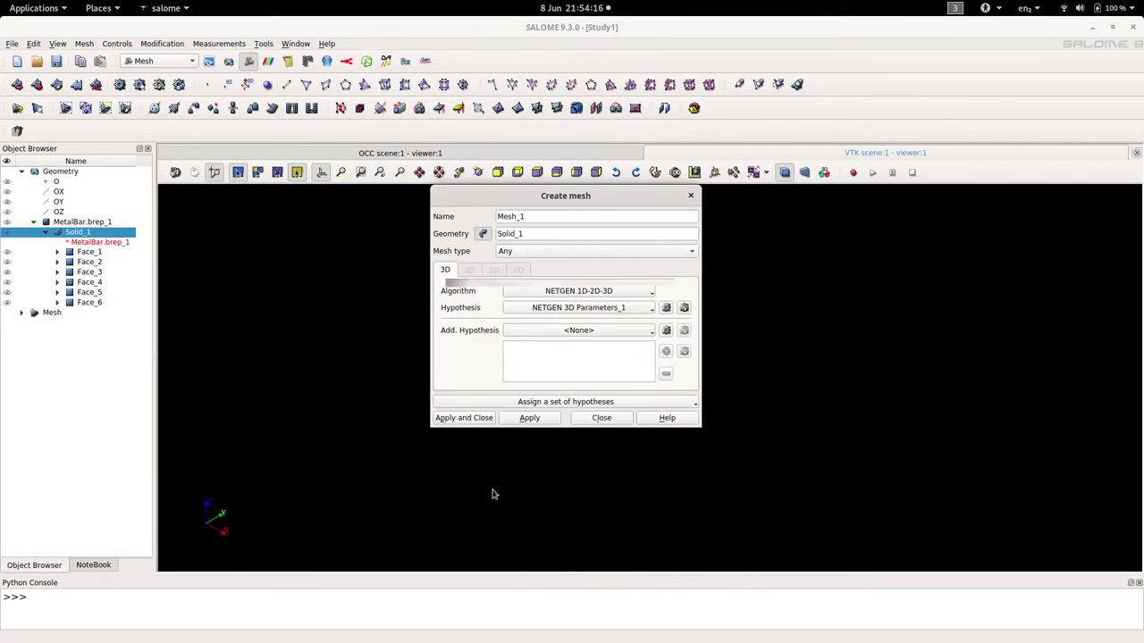
click(484, 421)
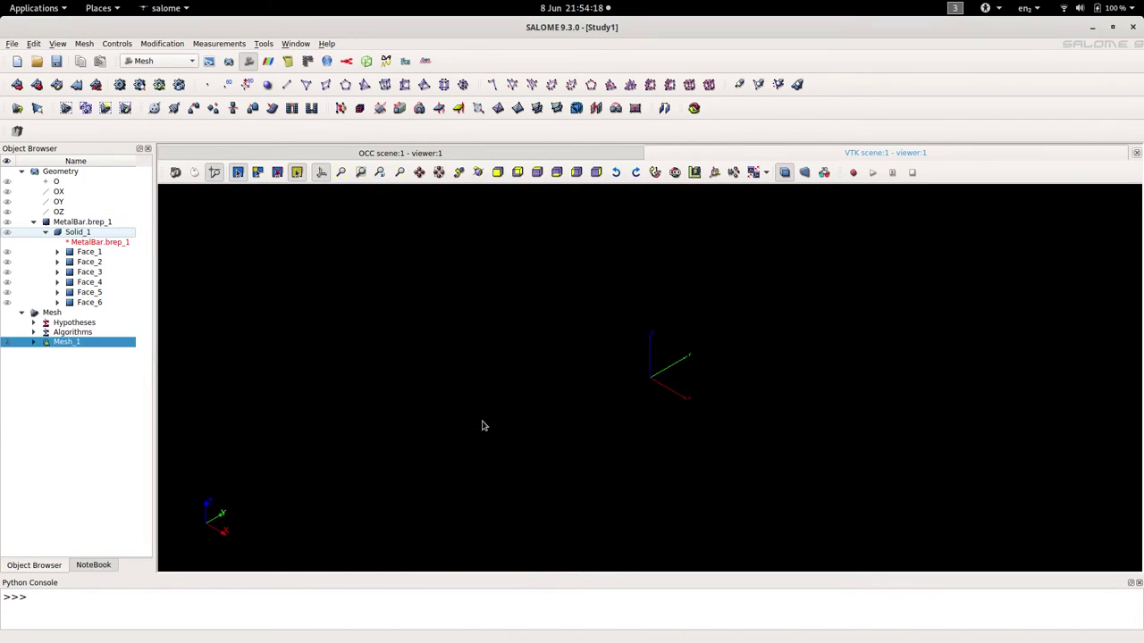
Create element groups on Mesh_1 from the geometry of Solid_1 and Face_1 to Face_6.
right_click(49, 345)
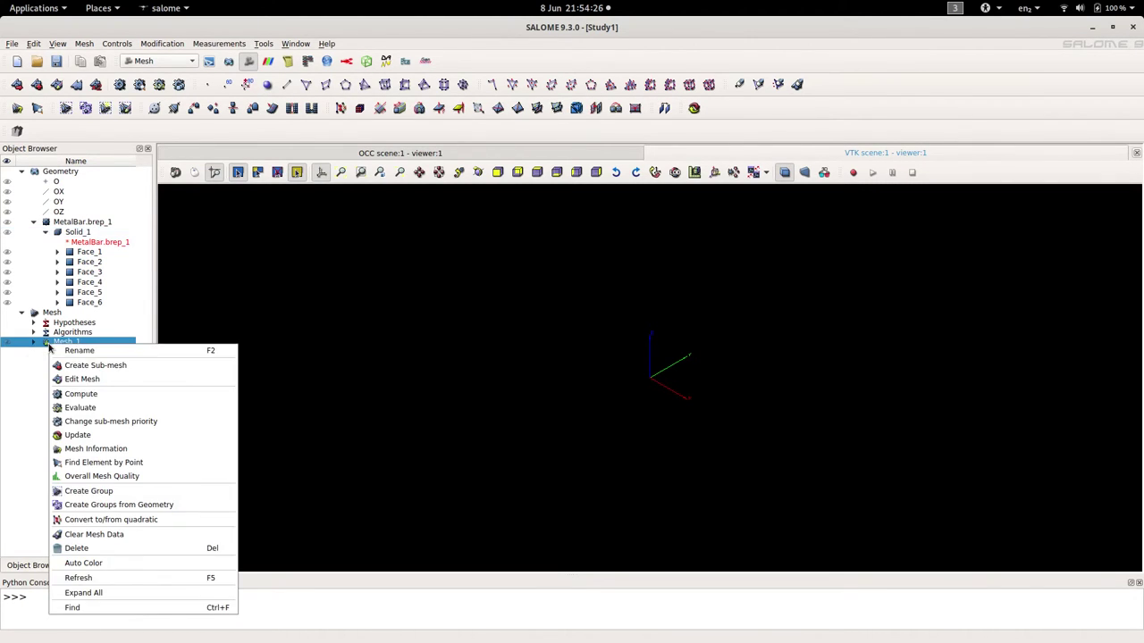
click(99, 506)
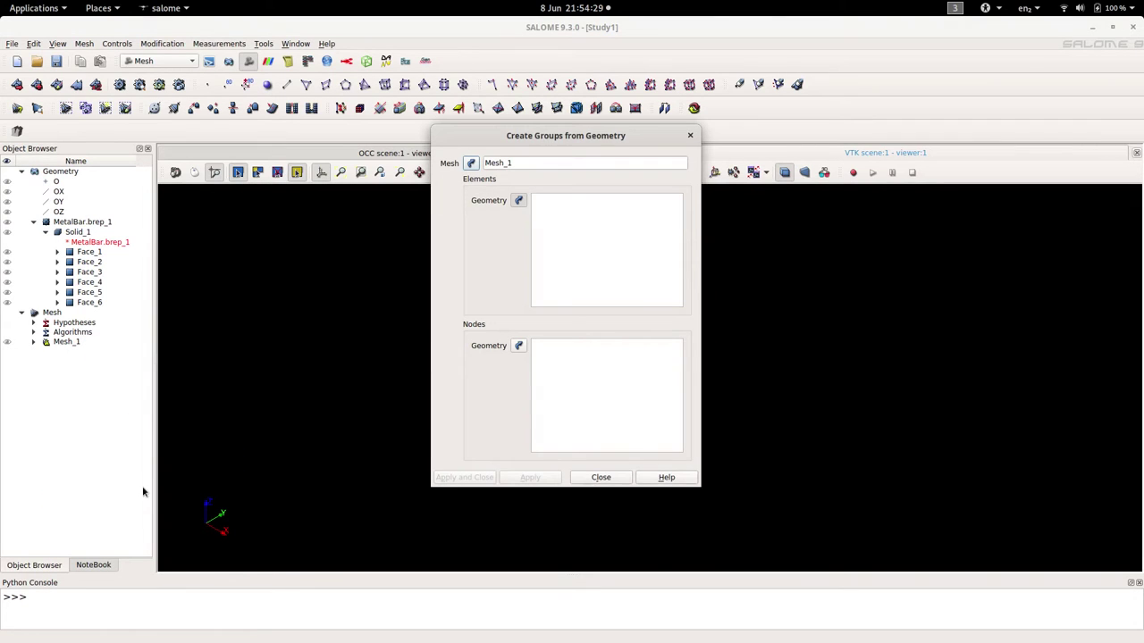
click(78, 234)
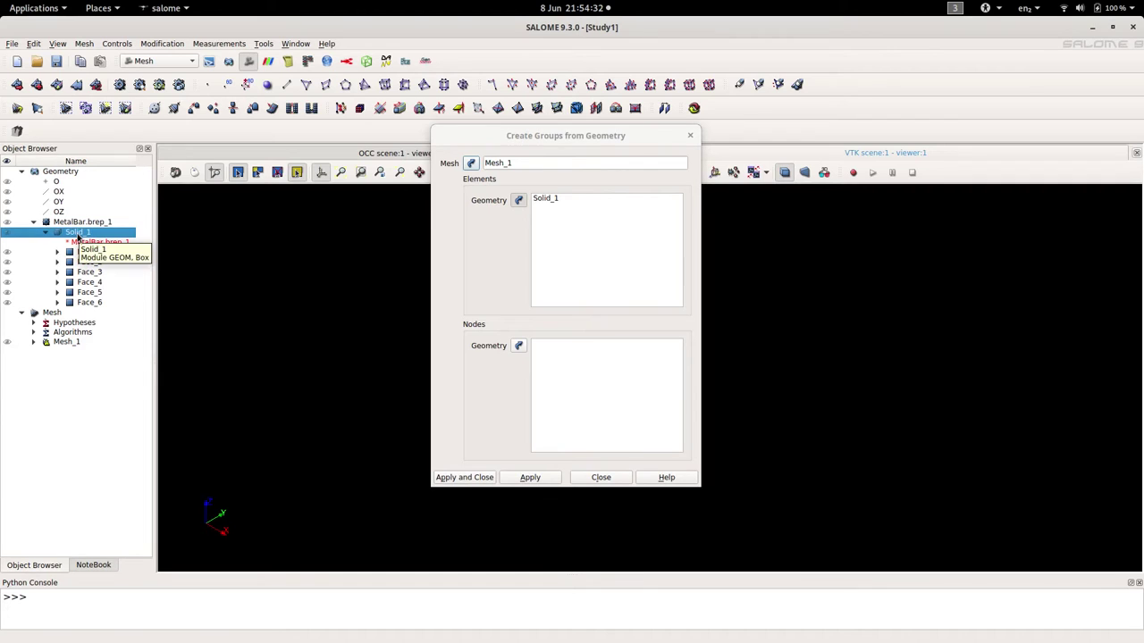
shift+click(93, 302)
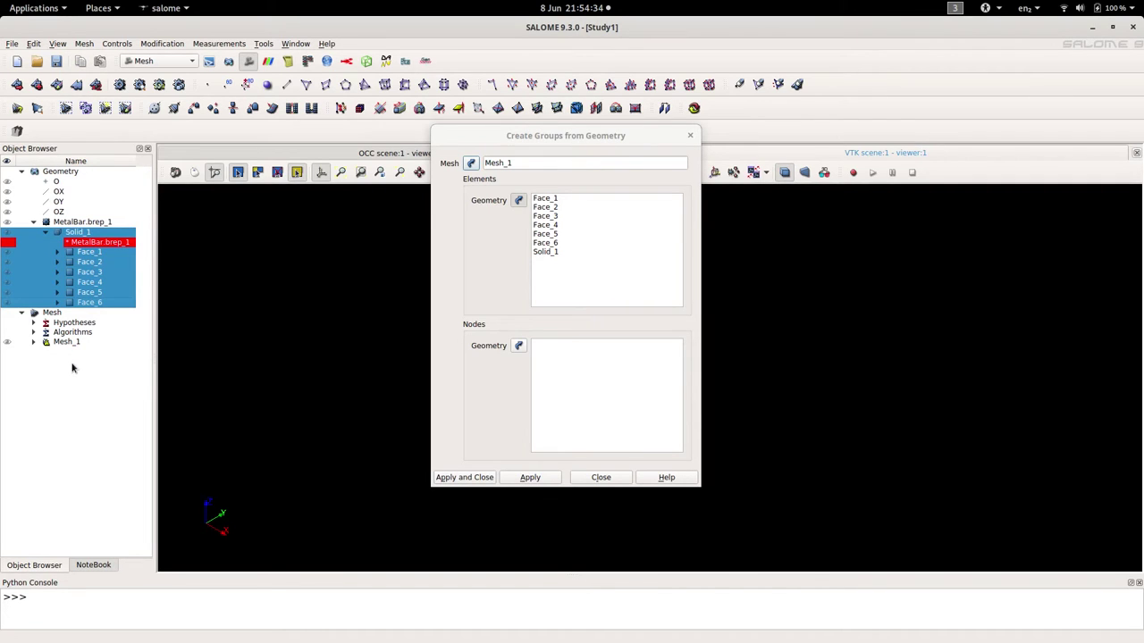
click(480, 477)
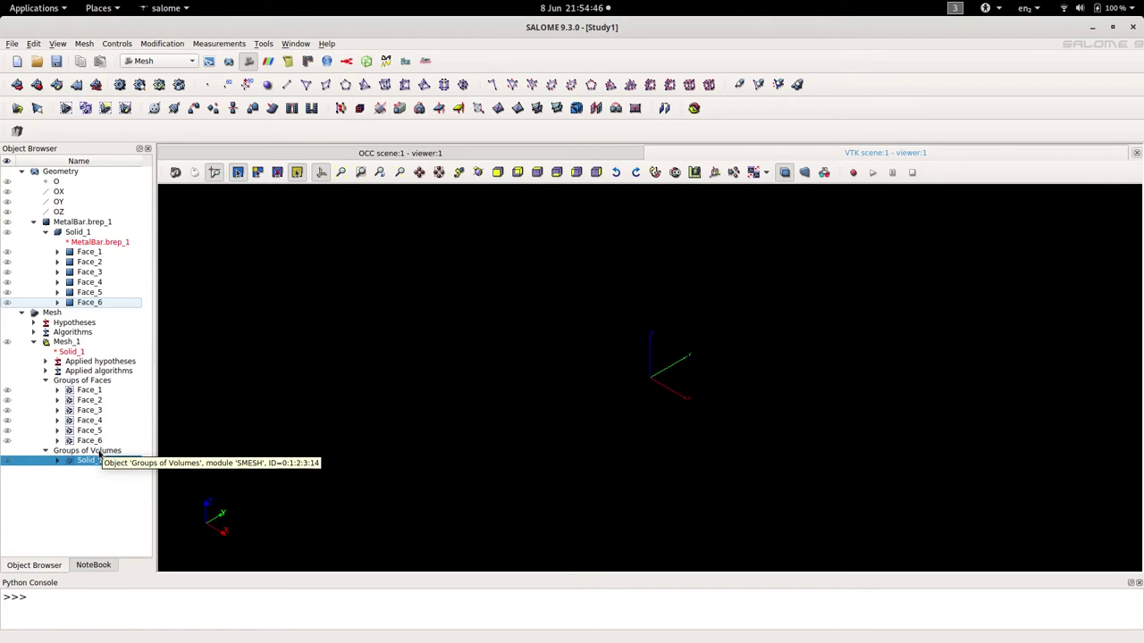
Compute Mesh_1 and dismiss the computation summary.
right_click(78, 340)
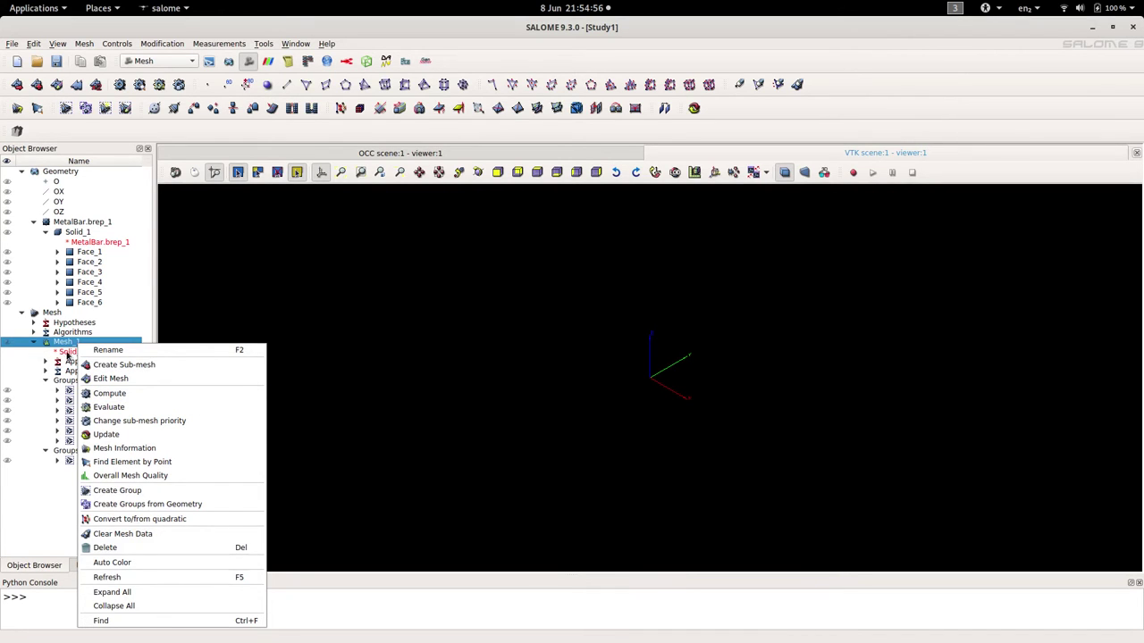
click(116, 398)
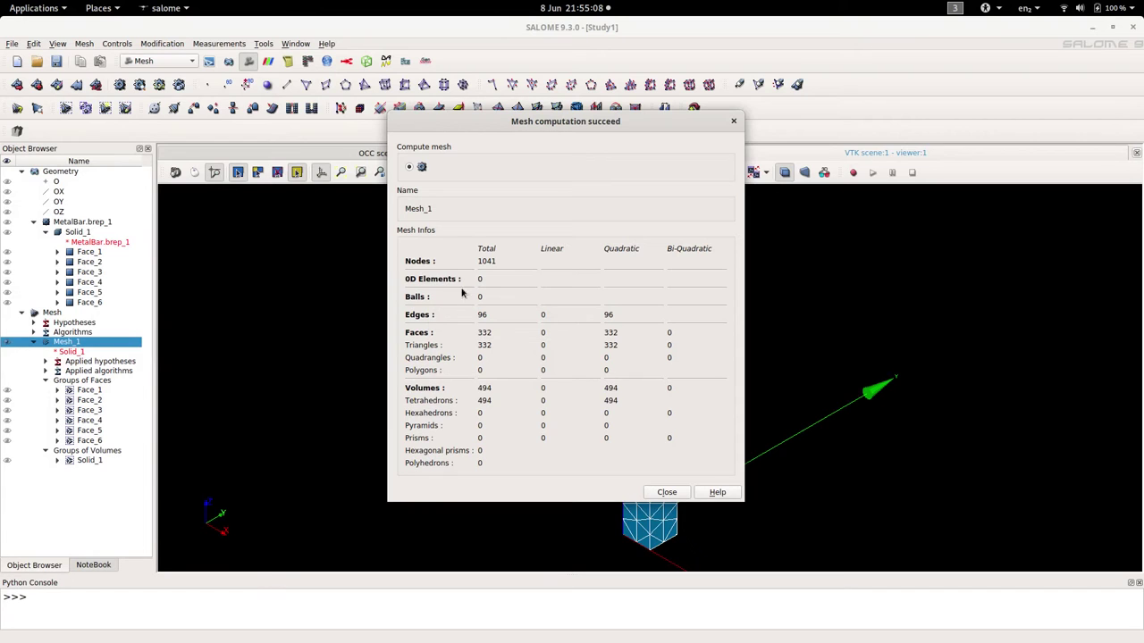
click(666, 493)
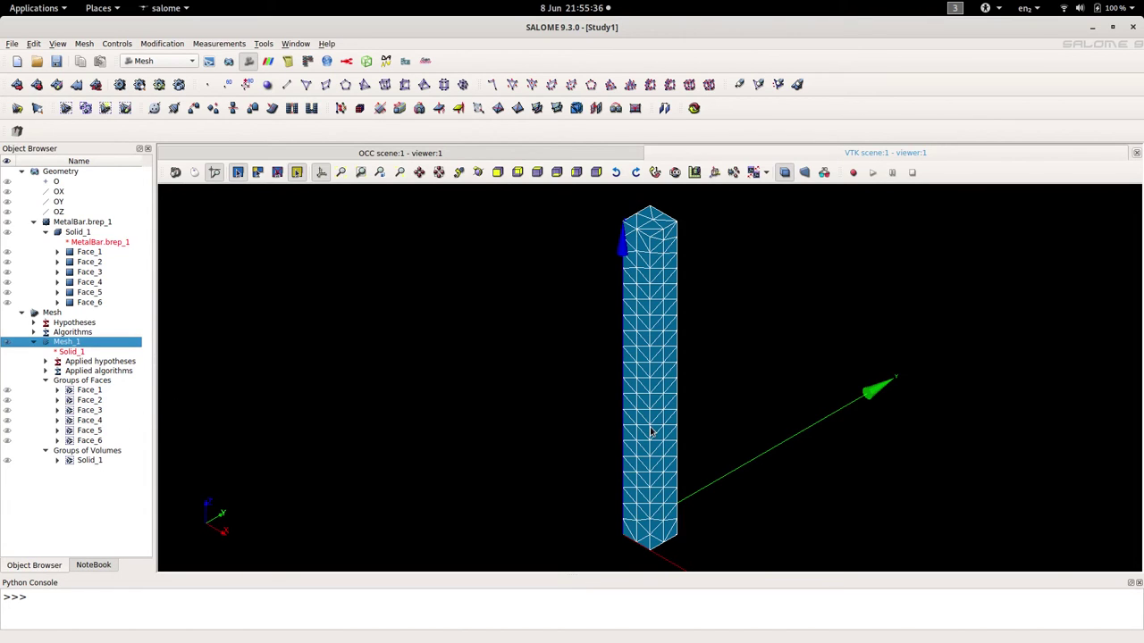
Examine the mesh's volume group Solid_1 and the face groups Face_1 to Face_6 one by one.
click(90, 460)
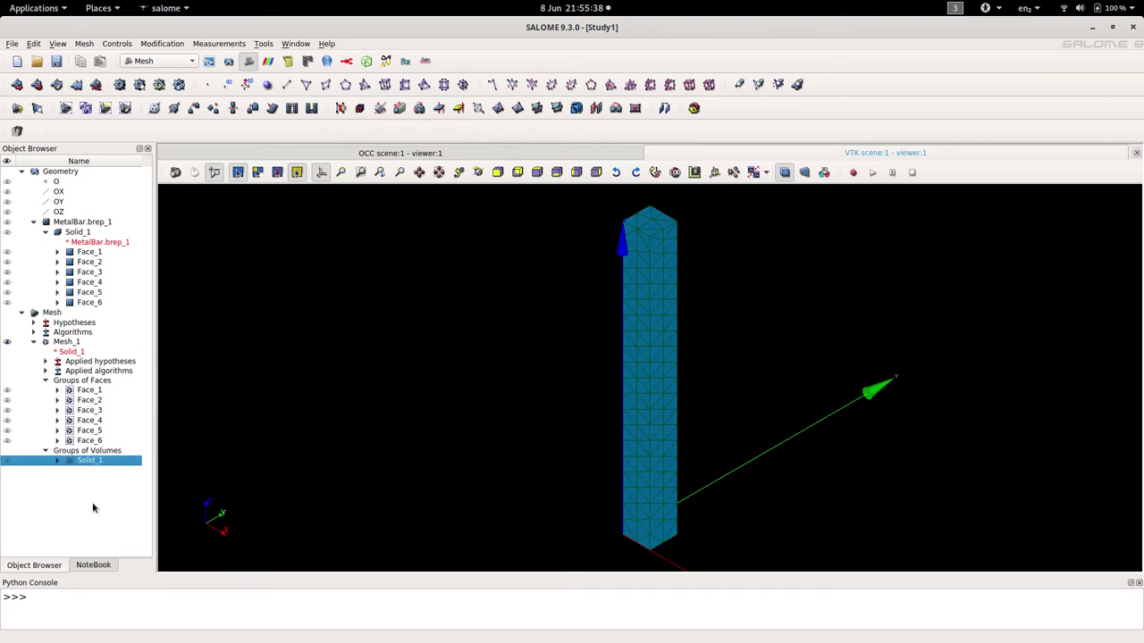
click(90, 390)
click(90, 401)
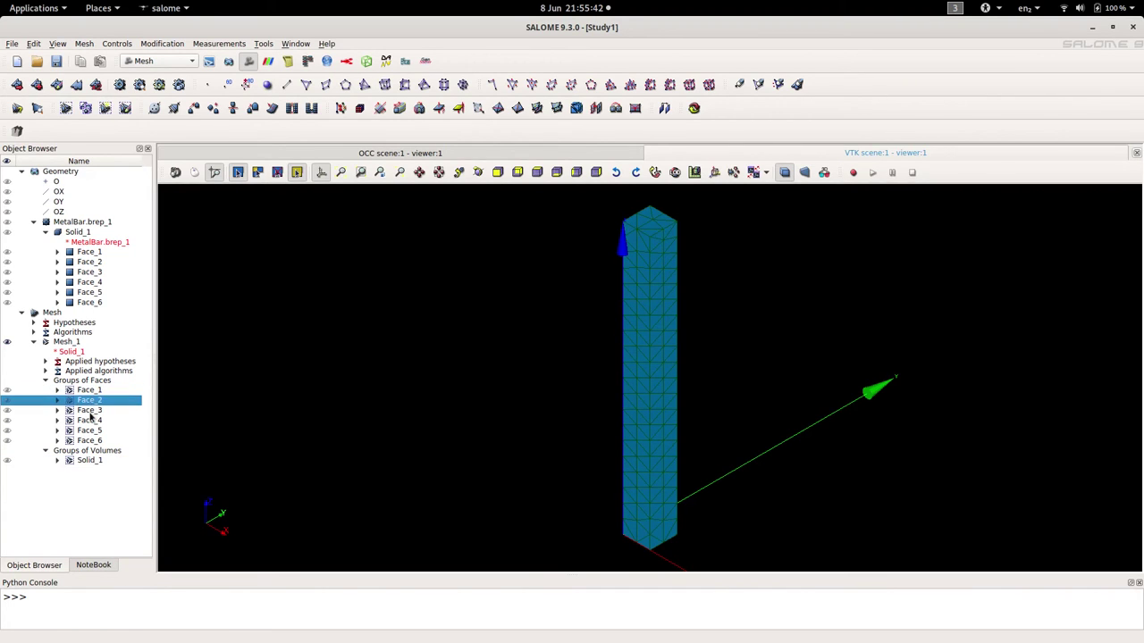
click(91, 411)
click(91, 420)
click(92, 431)
click(92, 440)
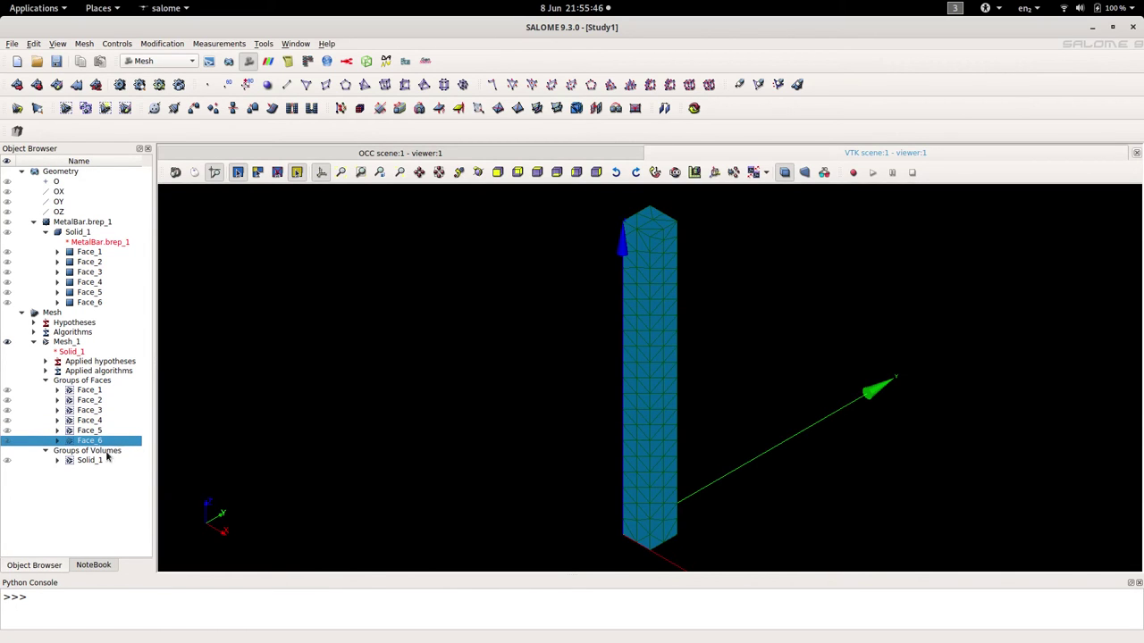
click(97, 430)
click(96, 421)
click(95, 411)
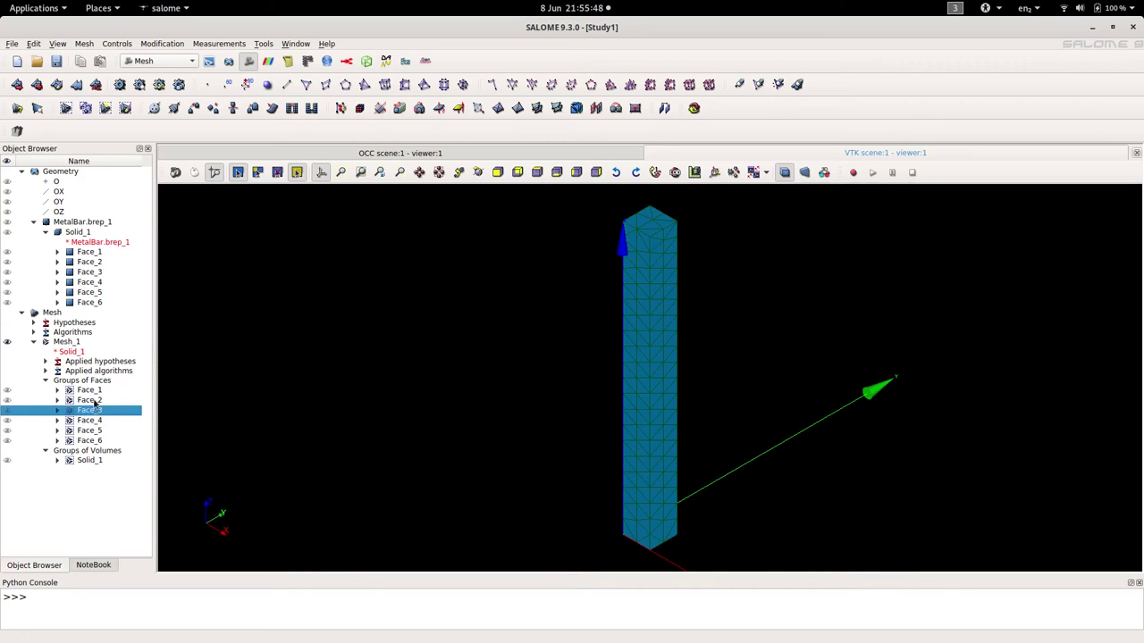
click(94, 400)
click(93, 391)
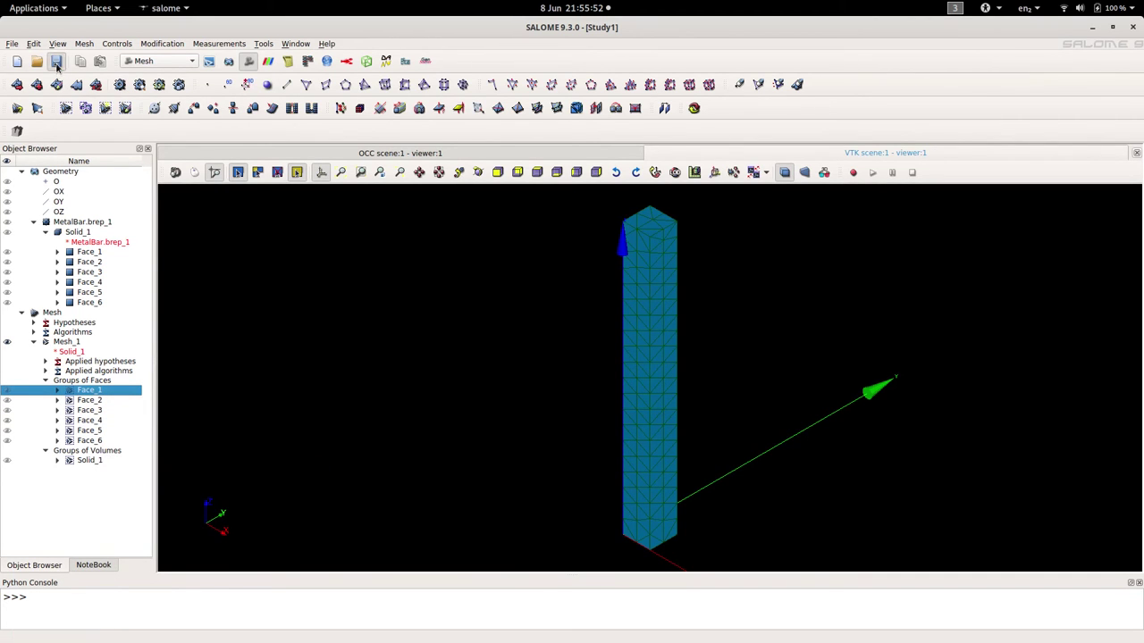
Save the study as Study.hdf in the Documents/MetalBar folder.
click(56, 61)
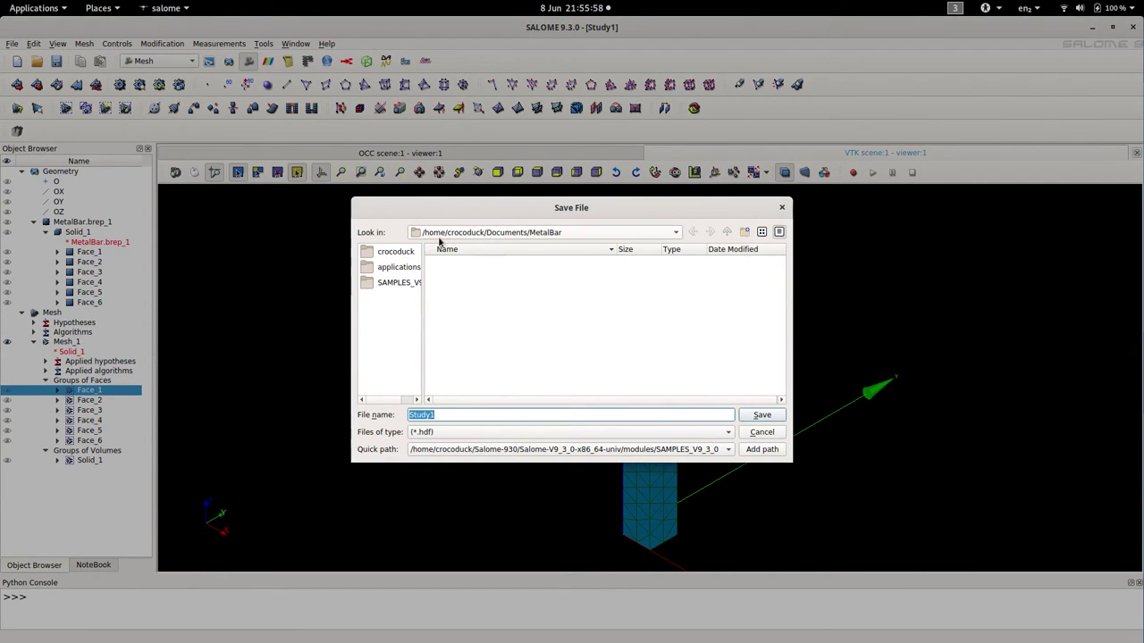
click(474, 414)
key(BackSpace)
click(770, 416)
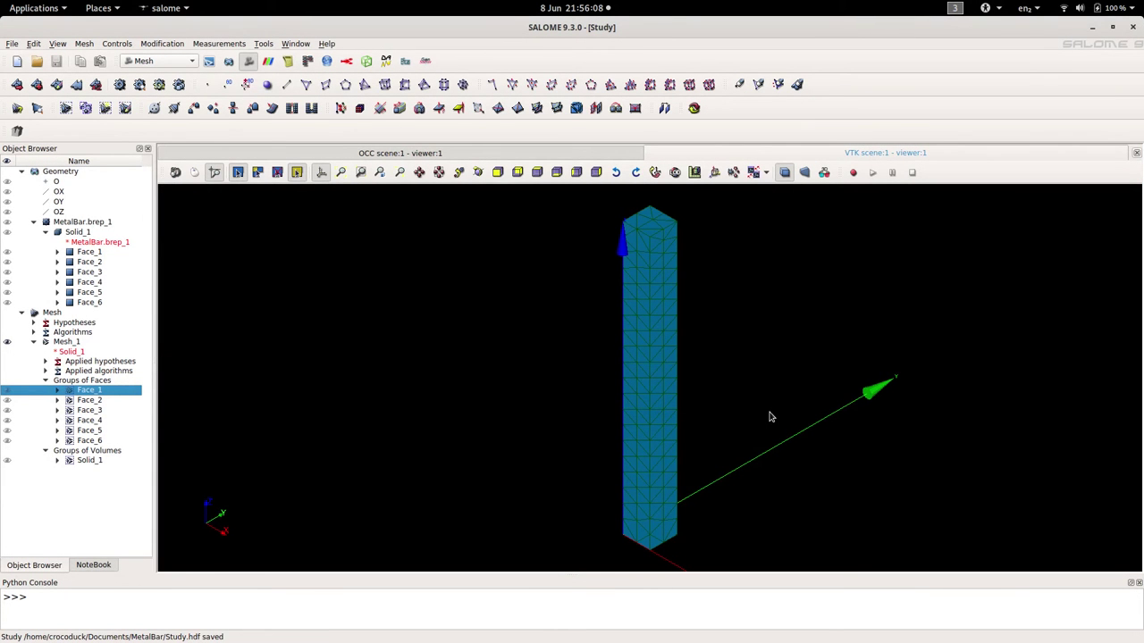
Review the NETGEN 3D Parameters hypothesis assigned to Mesh_1 without changing it.
right_click(64, 343)
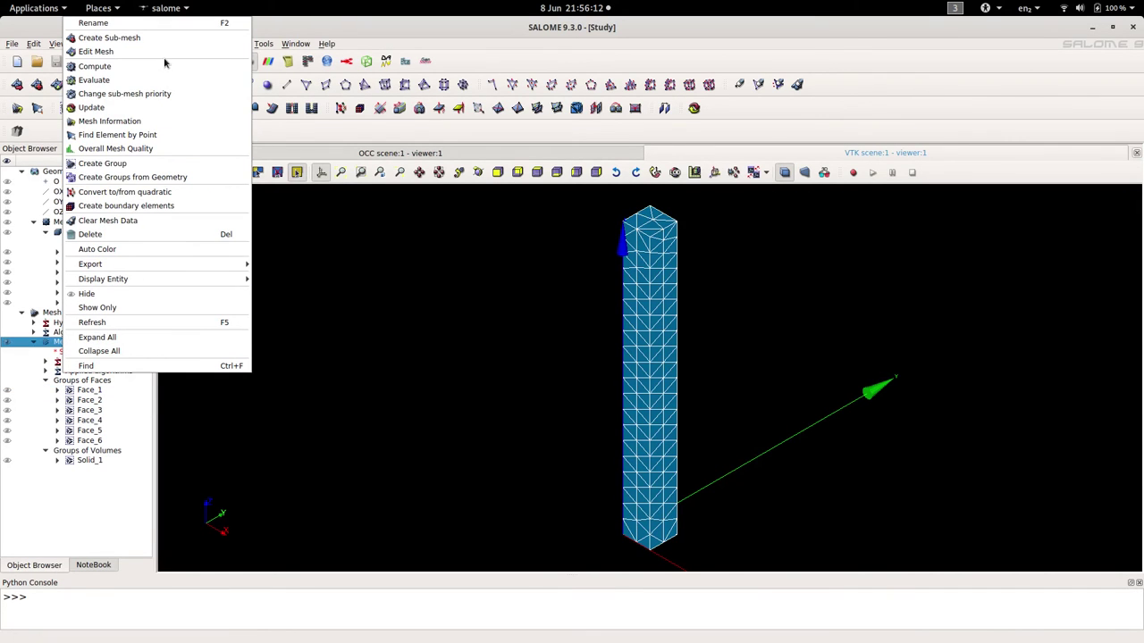
click(125, 53)
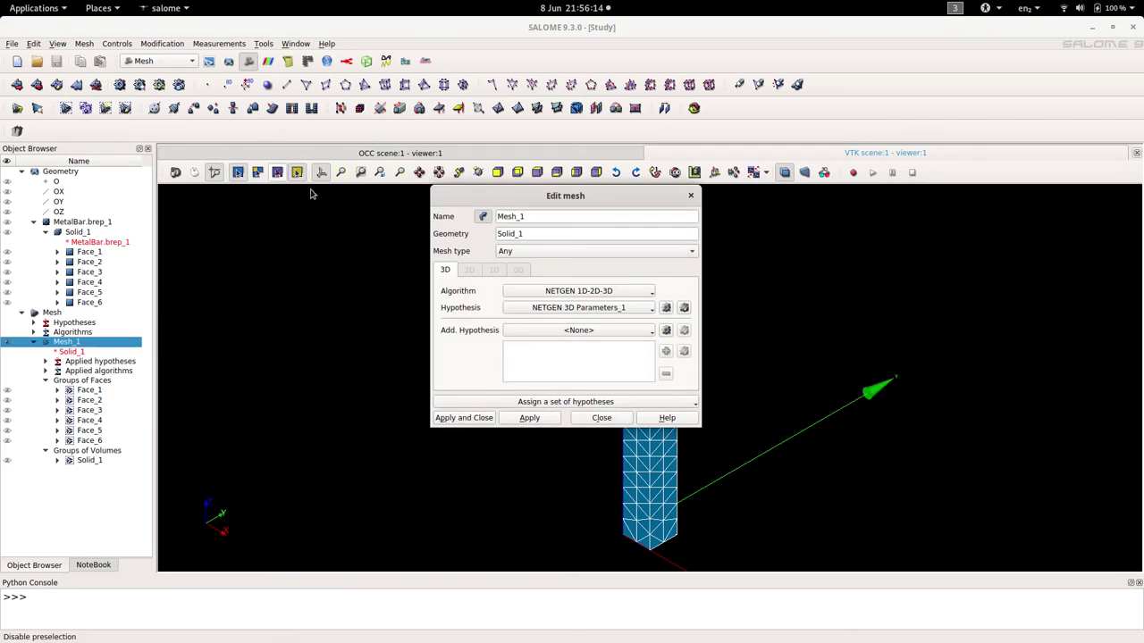
click(684, 307)
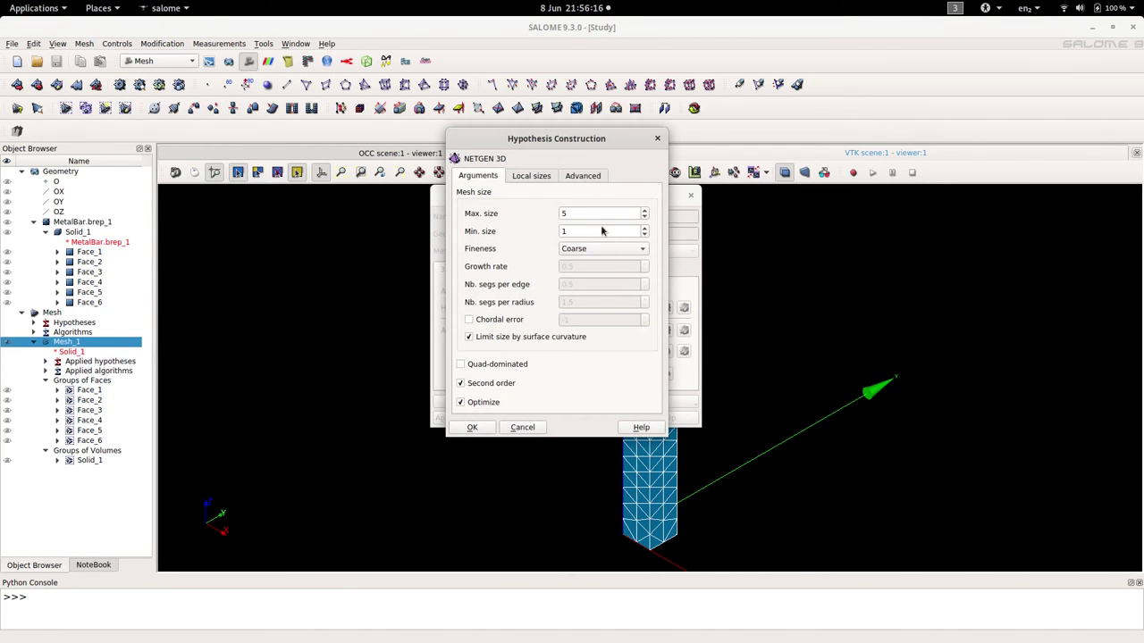
click(657, 138)
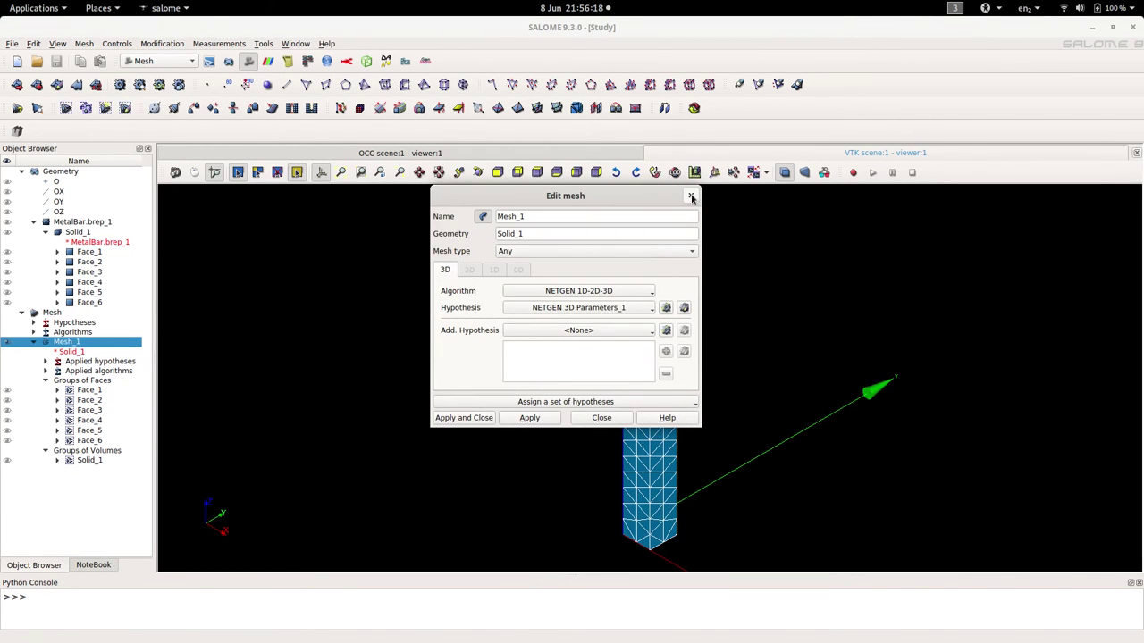
click(690, 196)
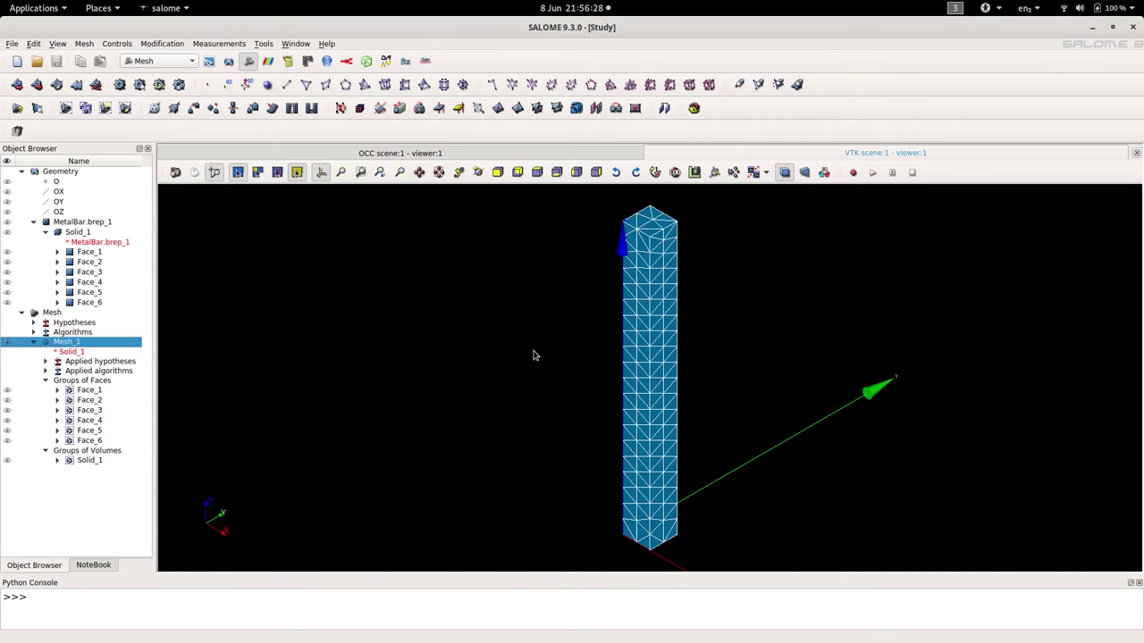
Export Mesh_1 as a UNV file to the Documents/MetalBar folder, dropping the trailing number from the proposed file name.
right_click(93, 341)
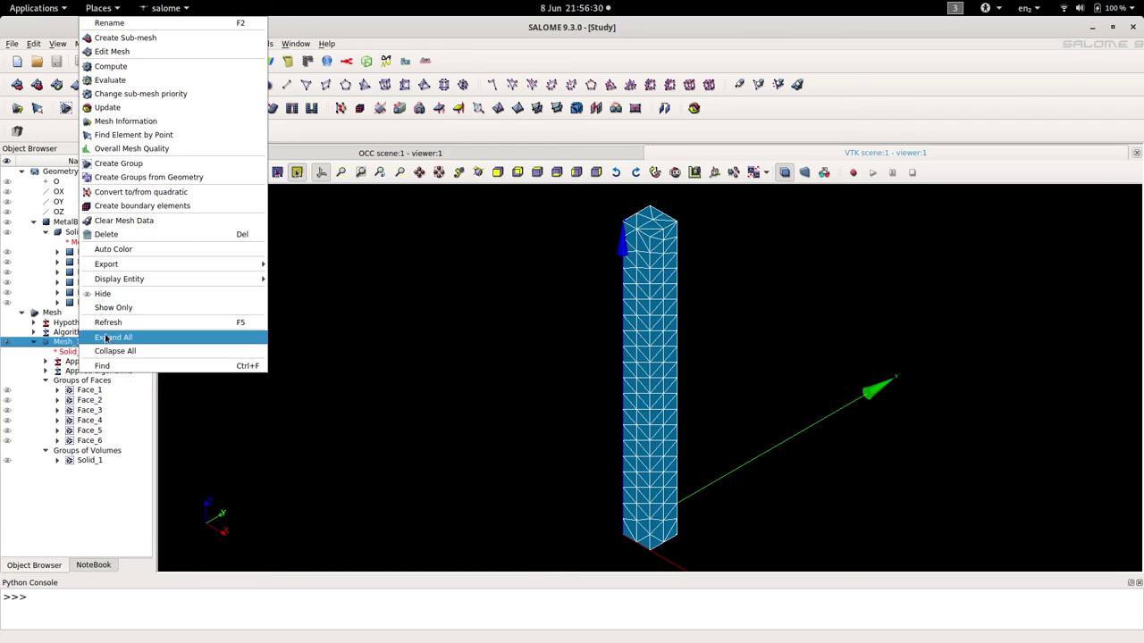
mouse_move(178, 266)
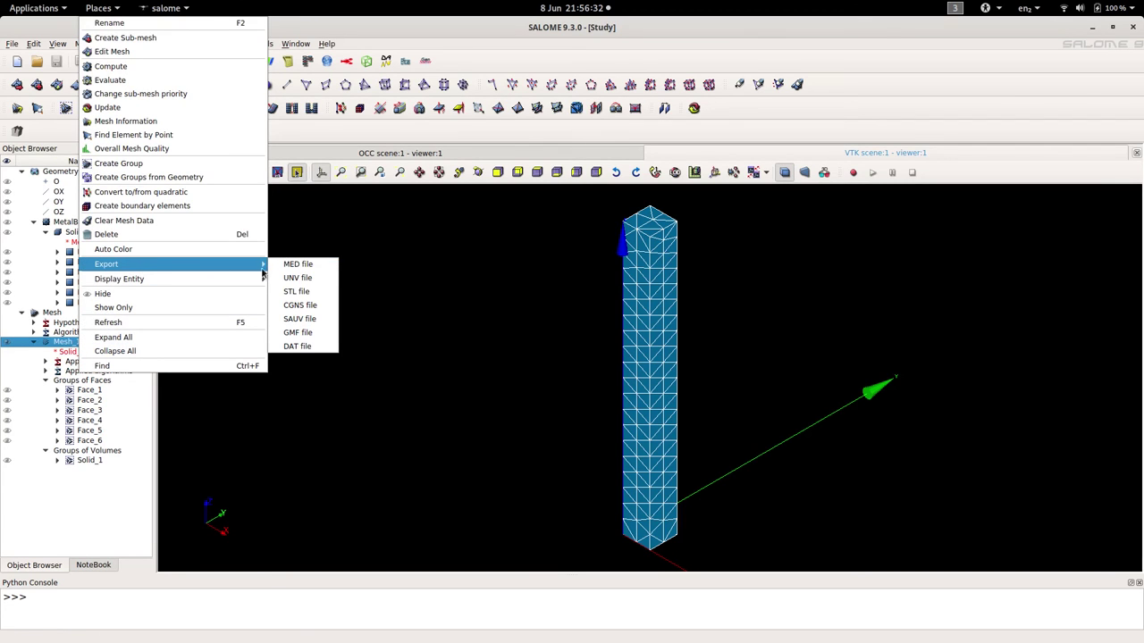
click(306, 280)
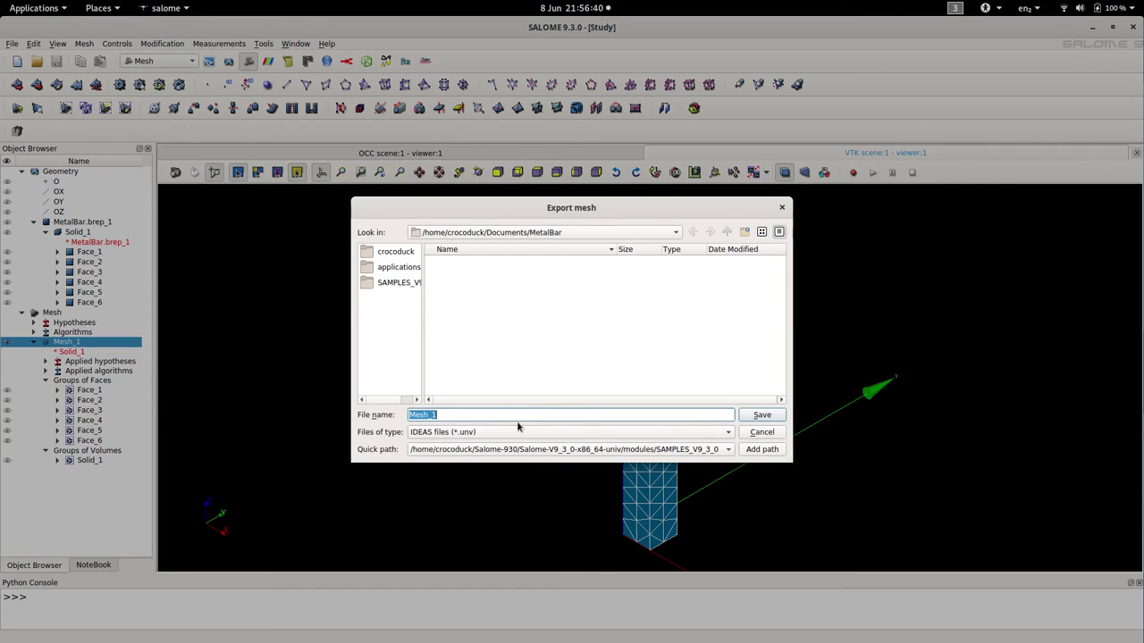
click(472, 415)
key(BackSpace)
click(762, 417)
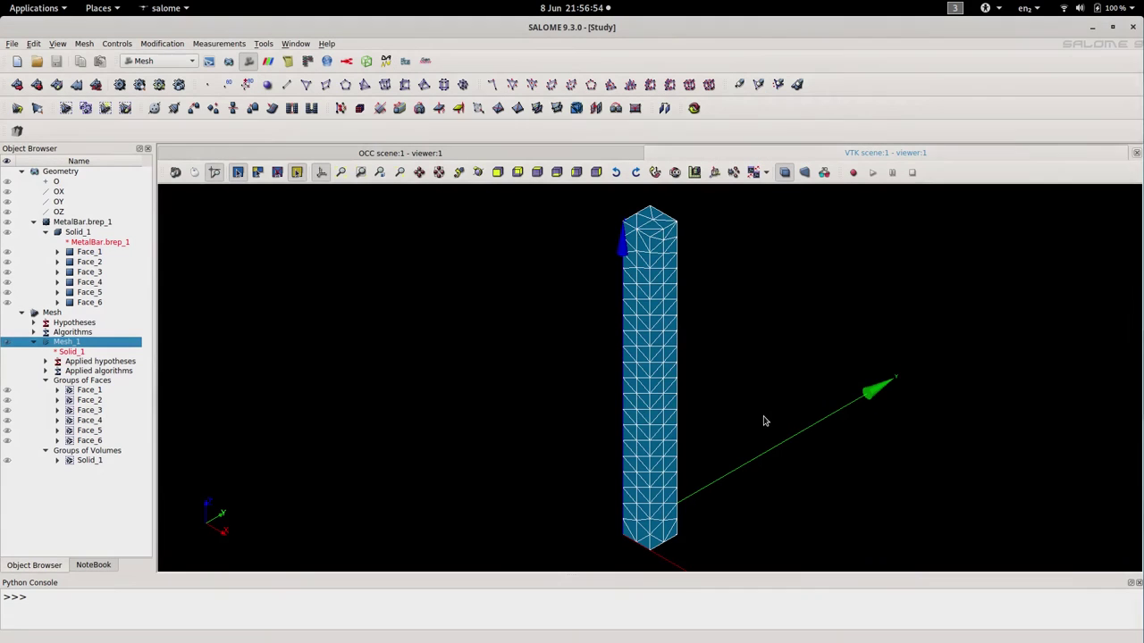